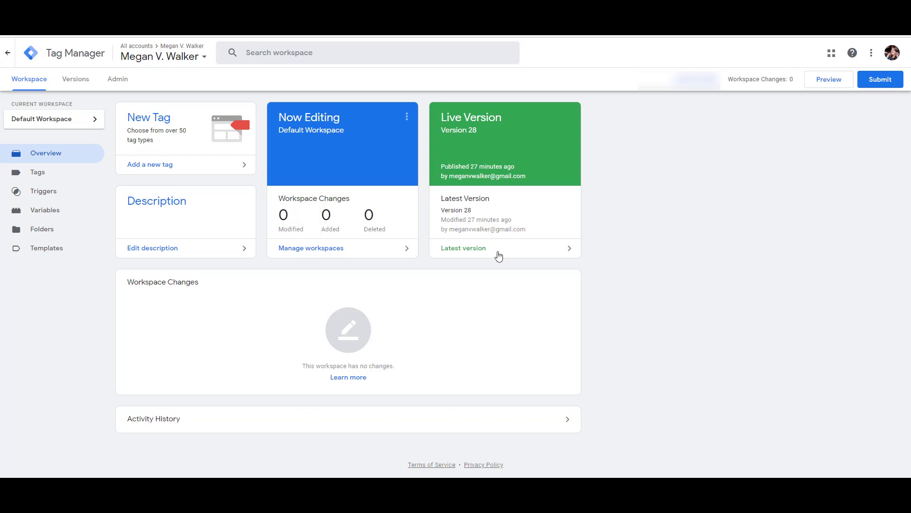
Step: Review the enabled built-in variables, confirming all six Form variables such as Form ID and Form Text
left_click(46, 210)
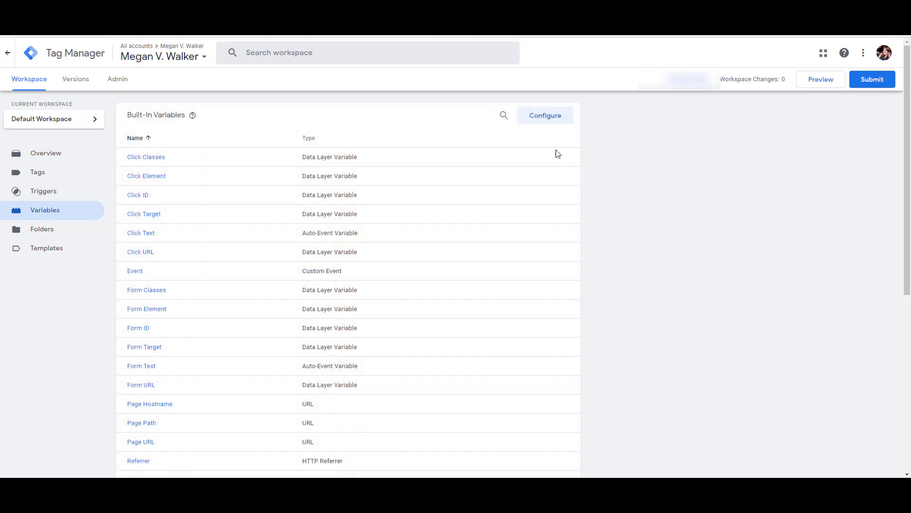
left_click(535, 121)
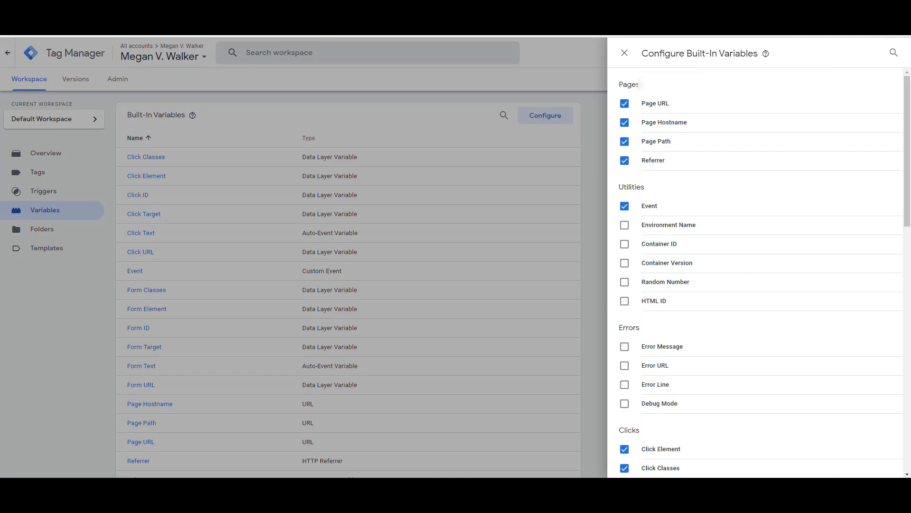
scroll(826, 201, "down", 9)
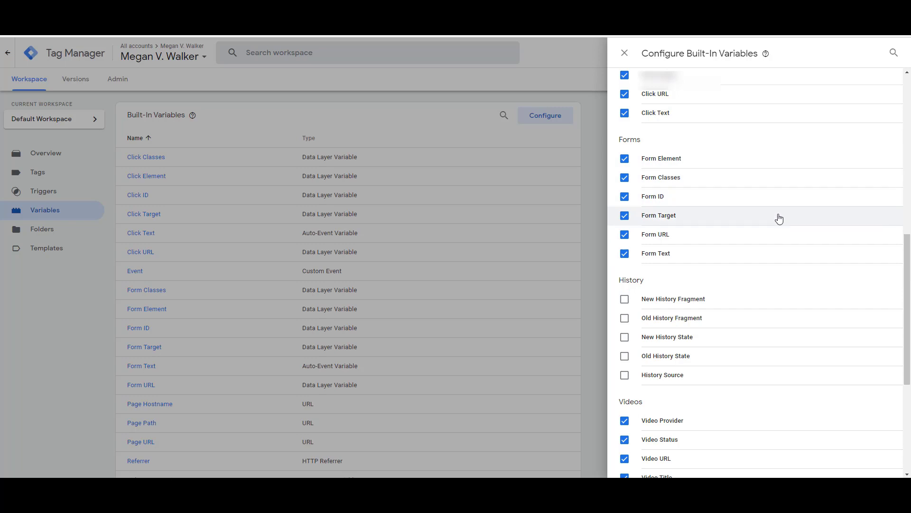
left_click(625, 53)
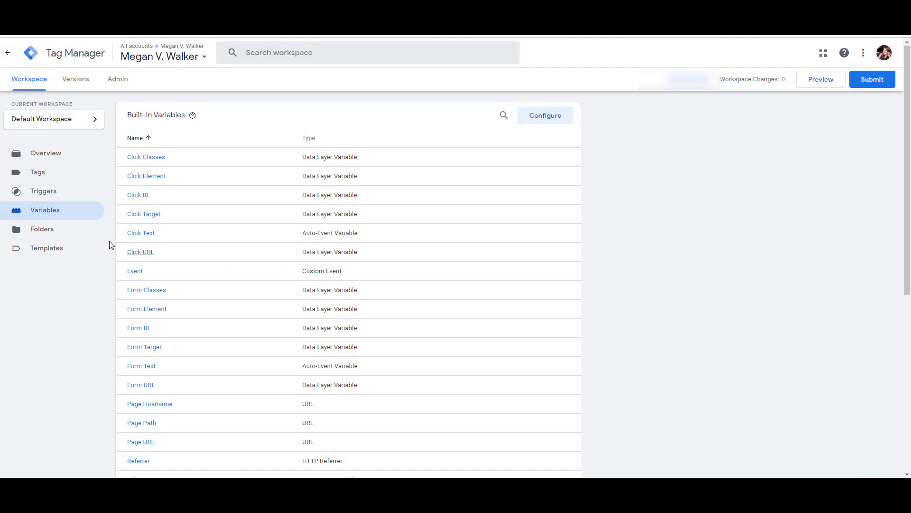
Step: Inspect the Form Submissions trigger's configuration and the available trigger types
left_click(32, 191)
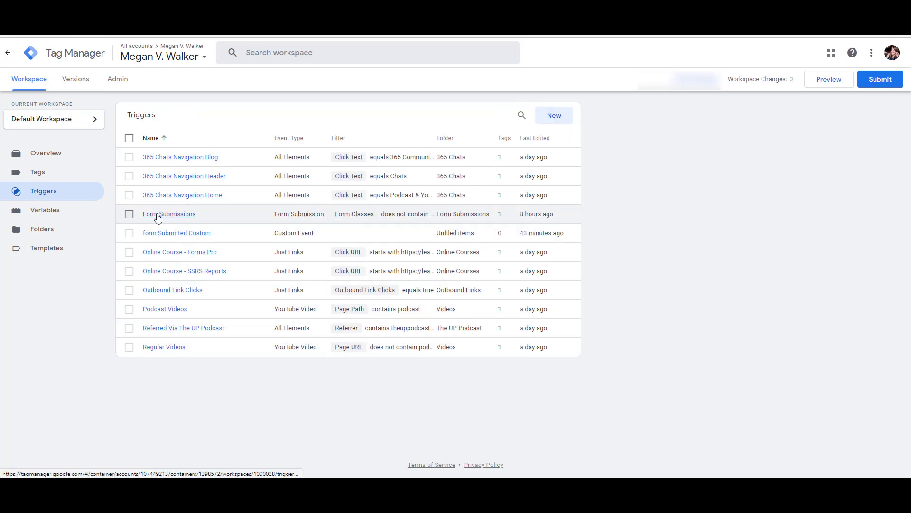
left_click(176, 214)
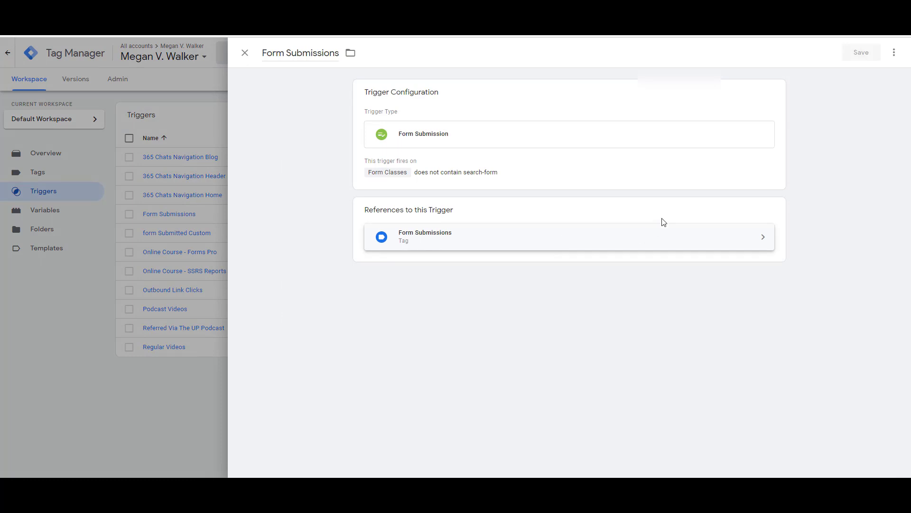
left_click(583, 143)
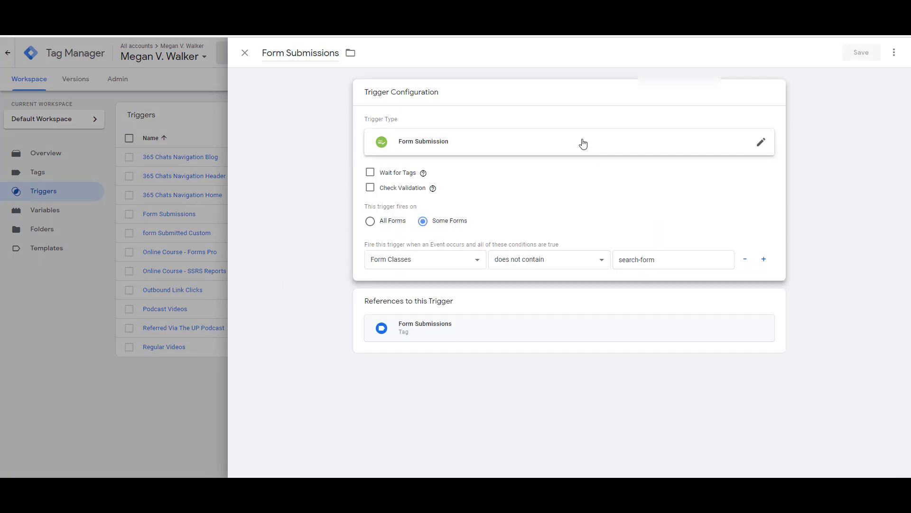
left_click(759, 142)
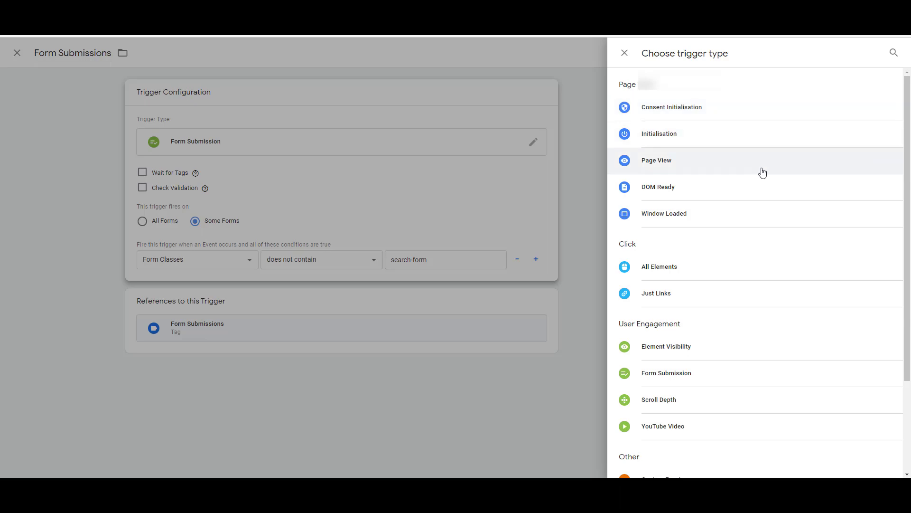
left_click(625, 52)
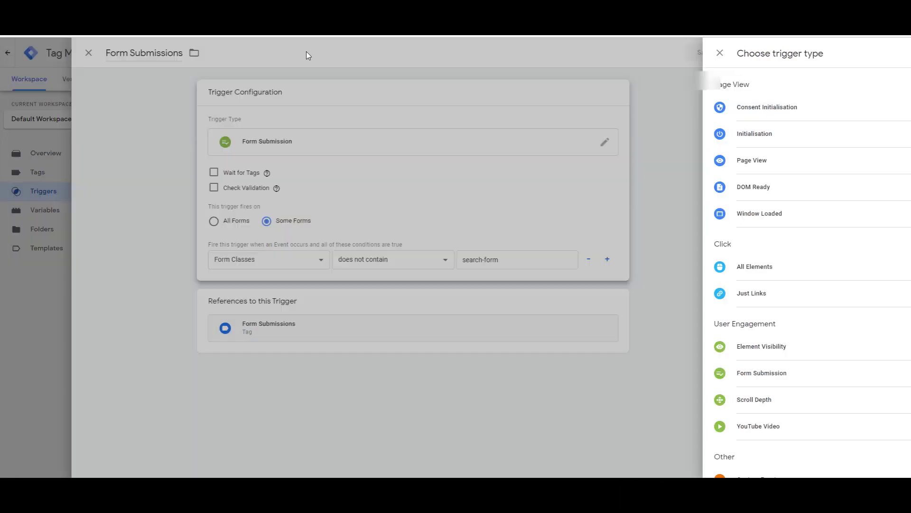
left_click(245, 53)
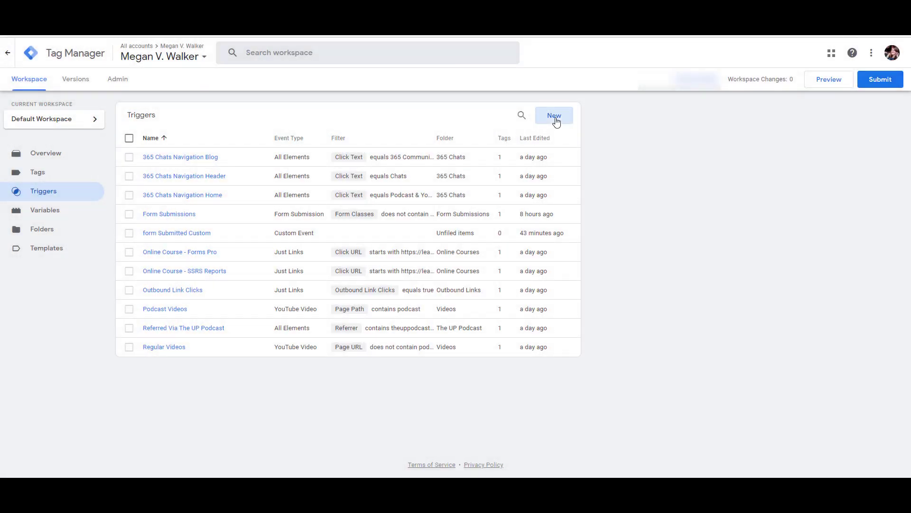
Step: Try a new Form Submission trigger, discard it, and reopen the Form Submissions trigger
left_click(551, 116)
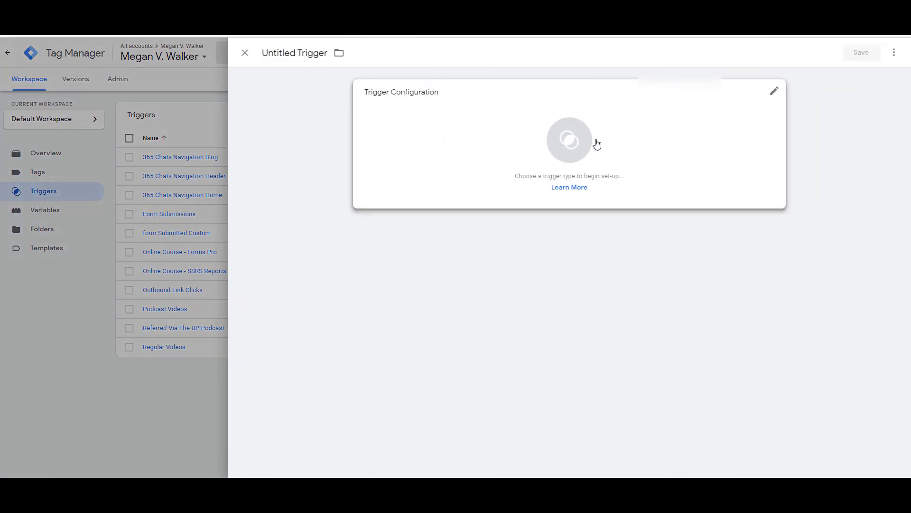
left_click(648, 142)
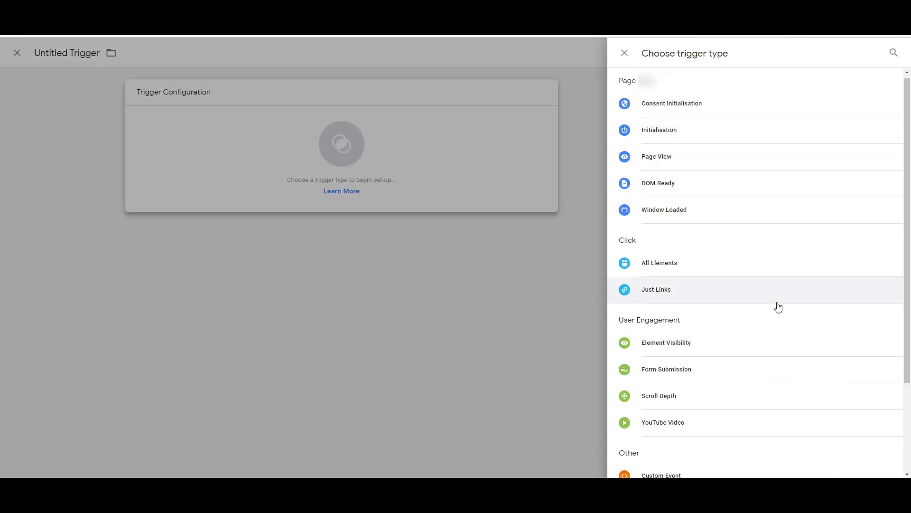
scroll(777, 305, "down", 3)
left_click(680, 257)
mouse_move(423, 172)
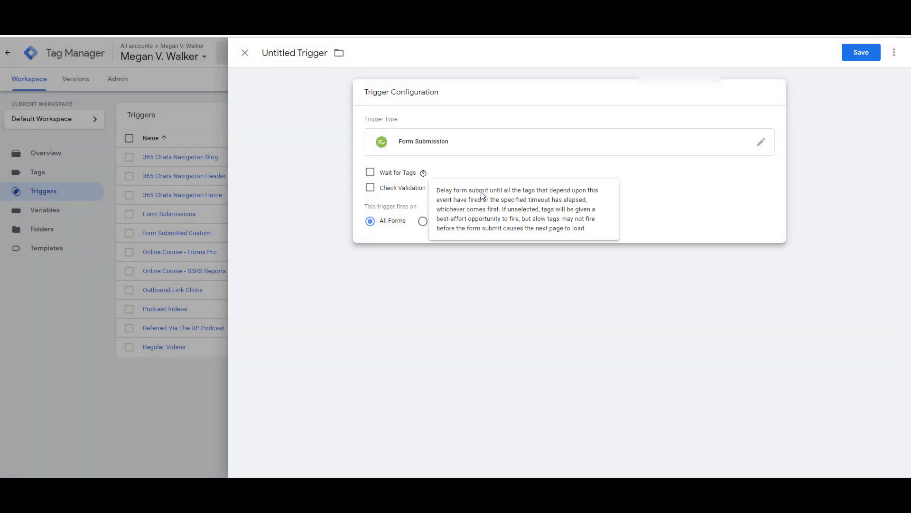
left_click(245, 52)
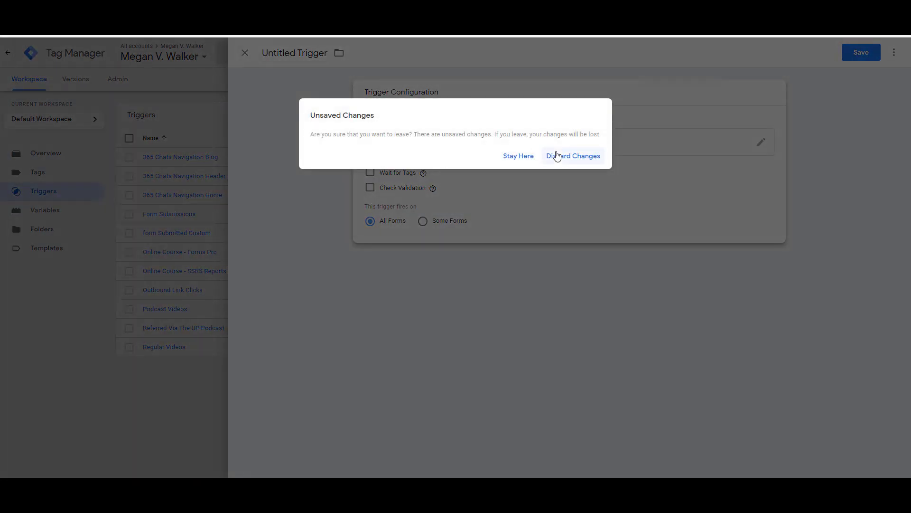
left_click(556, 155)
left_click(172, 215)
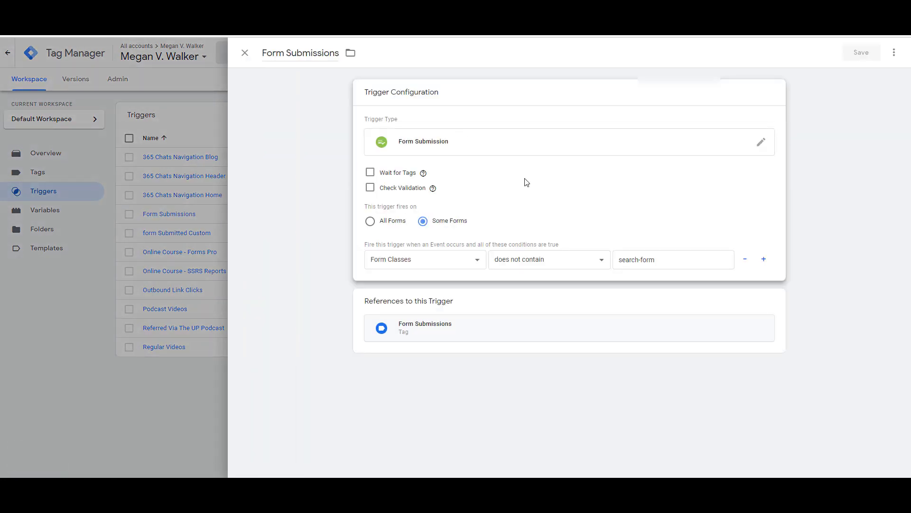
Step: Toggle Form Submissions between All Forms and Some Forms, check the search-form condition, then discard changes
left_click(370, 221)
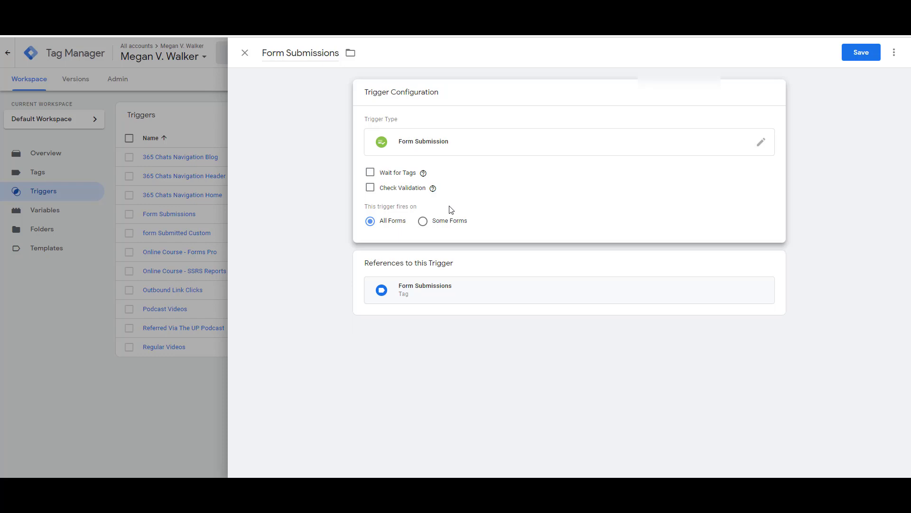
left_click(423, 221)
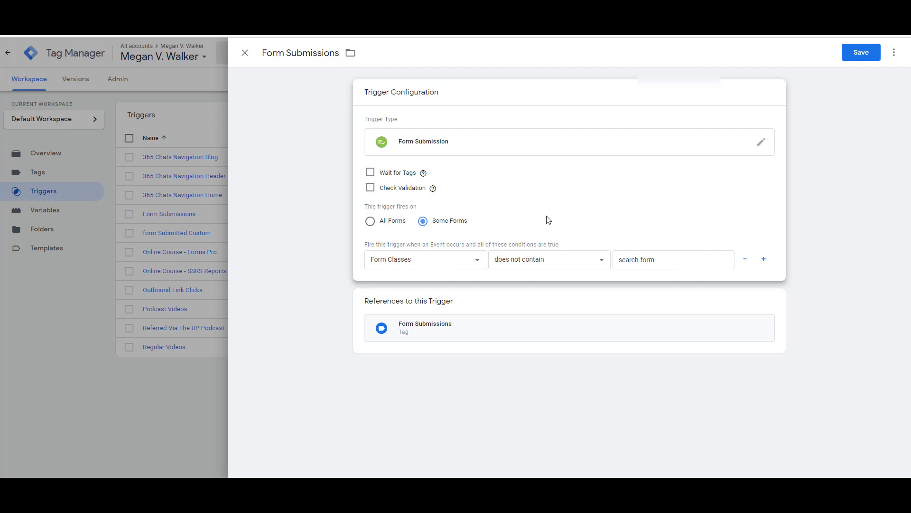
left_click_drag(676, 259, 617, 260)
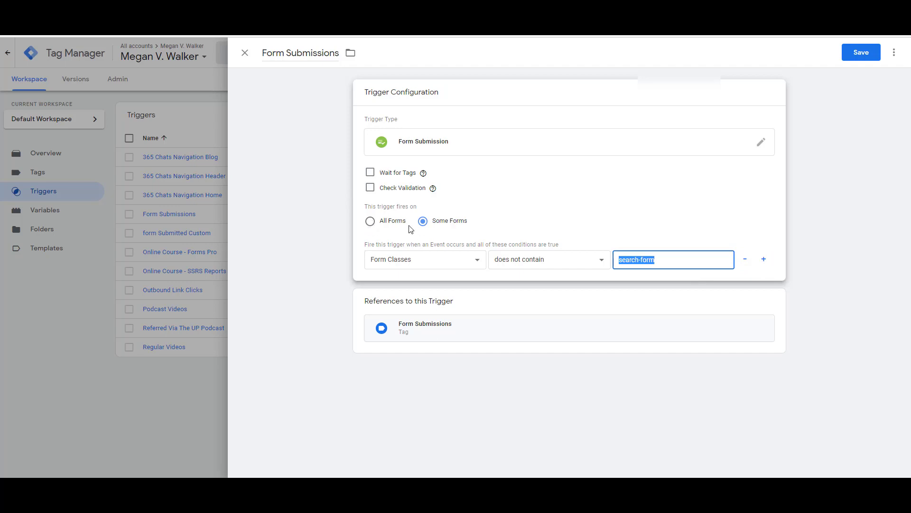
left_click(245, 53)
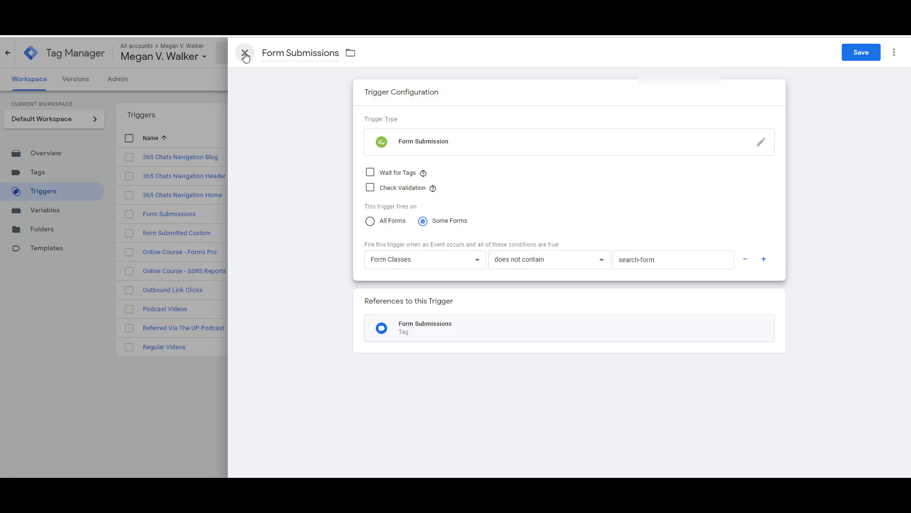
left_click(555, 156)
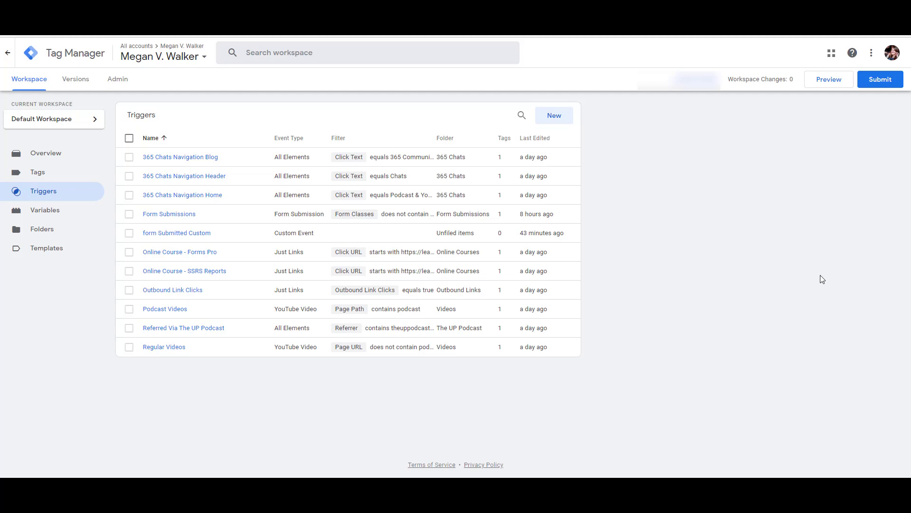
Step: Connect Tag Assistant preview mode to the Different Form A page URL
left_click(834, 87)
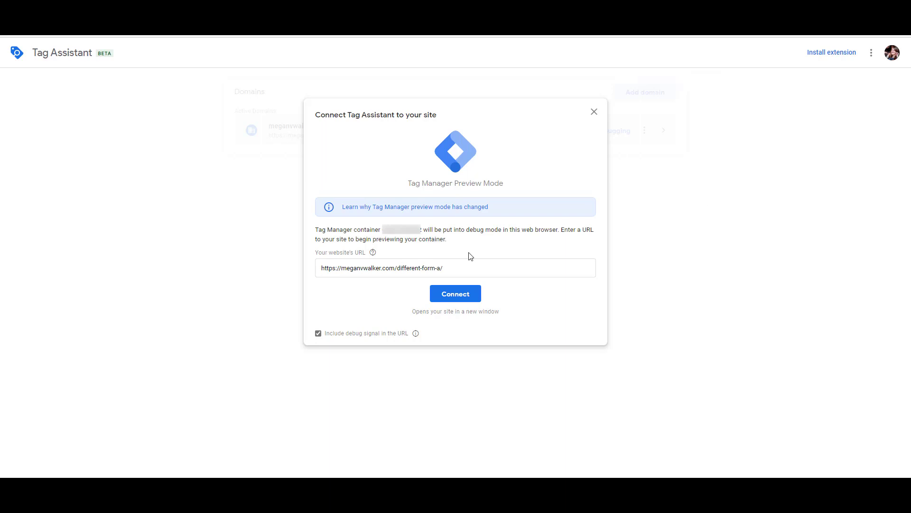
left_click_drag(471, 265, 367, 267)
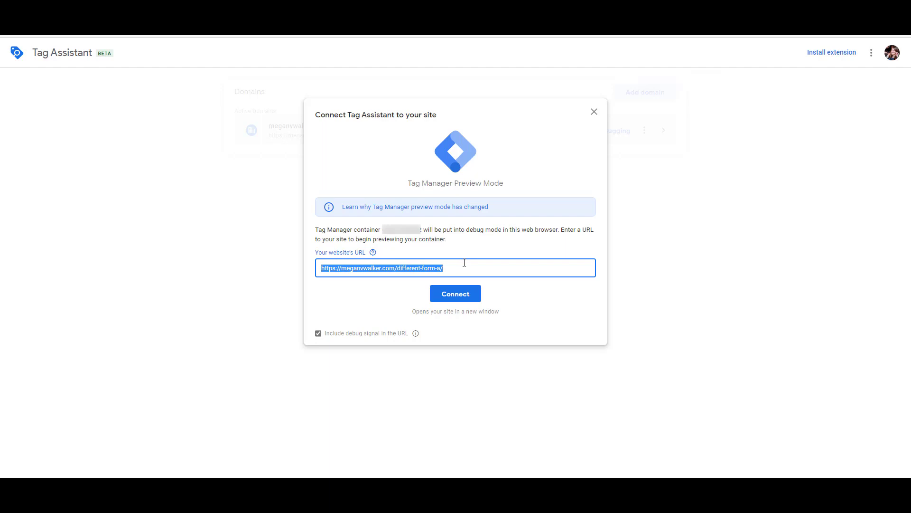
left_click(460, 296)
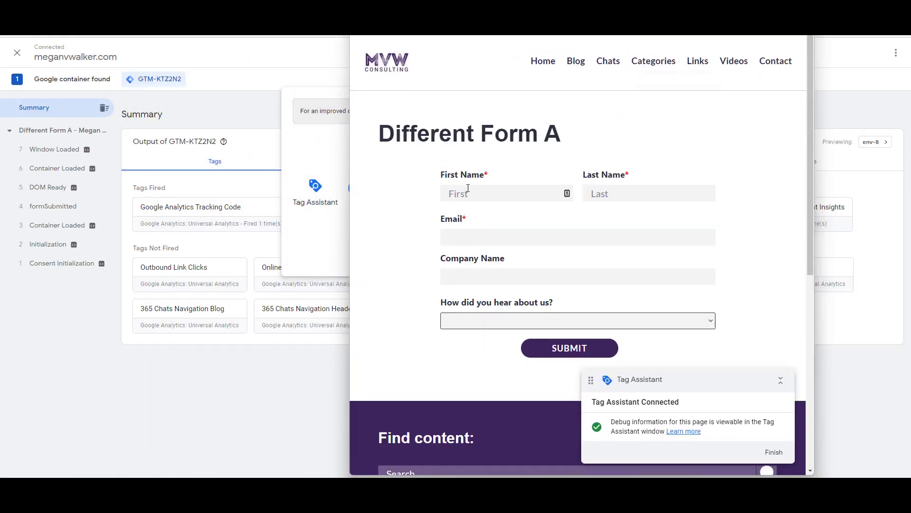
Step: Fill in the test form's first name, last name, email, and company name ABC
left_click(491, 189)
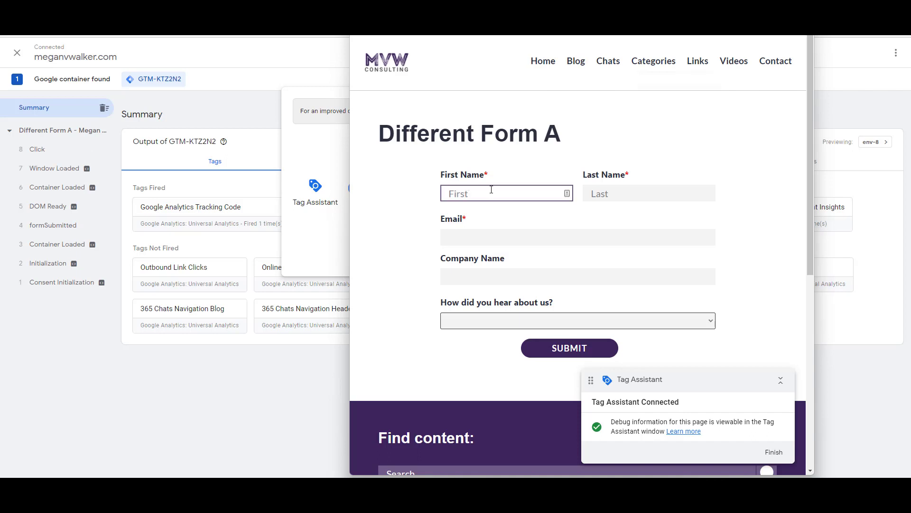
type("Jane")
key("Tab")
type("Doe")
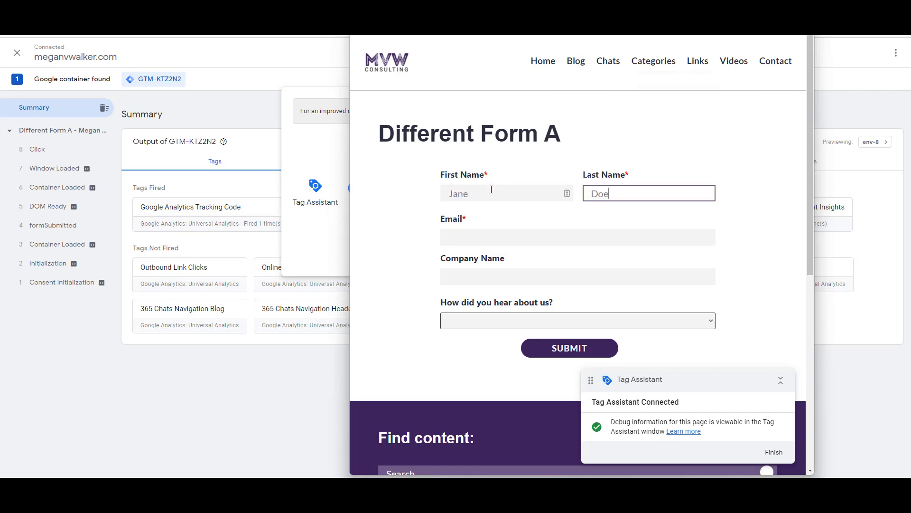
key("Tab")
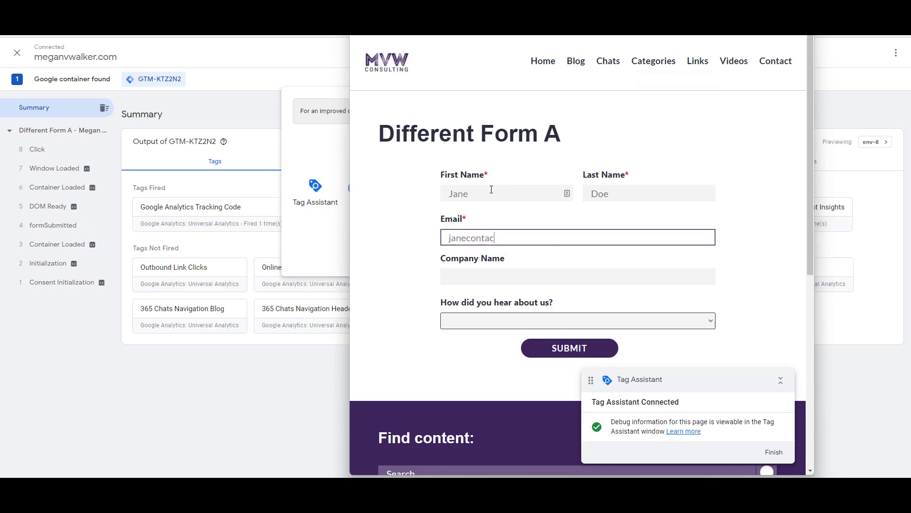
key("Tab")
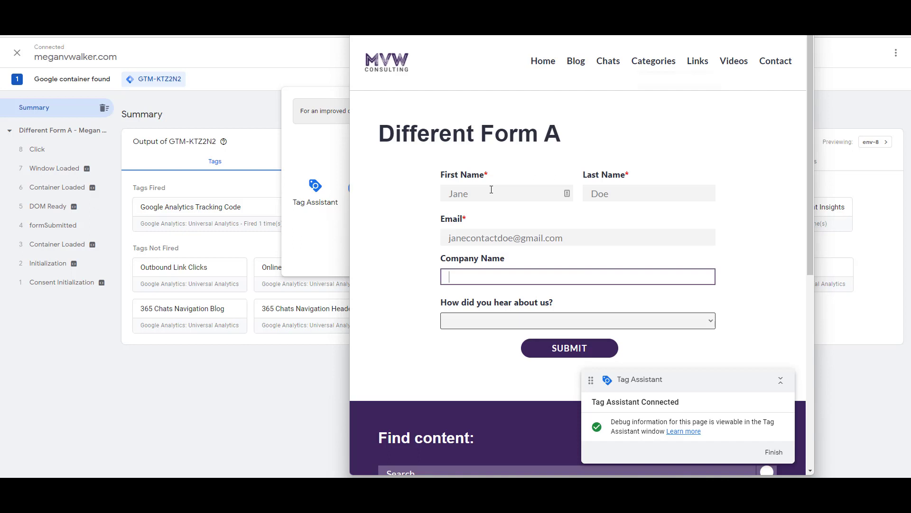
type("ABC")
Step: Choose Seminar as the referral source, submit the form, and close the site window
left_click(489, 321)
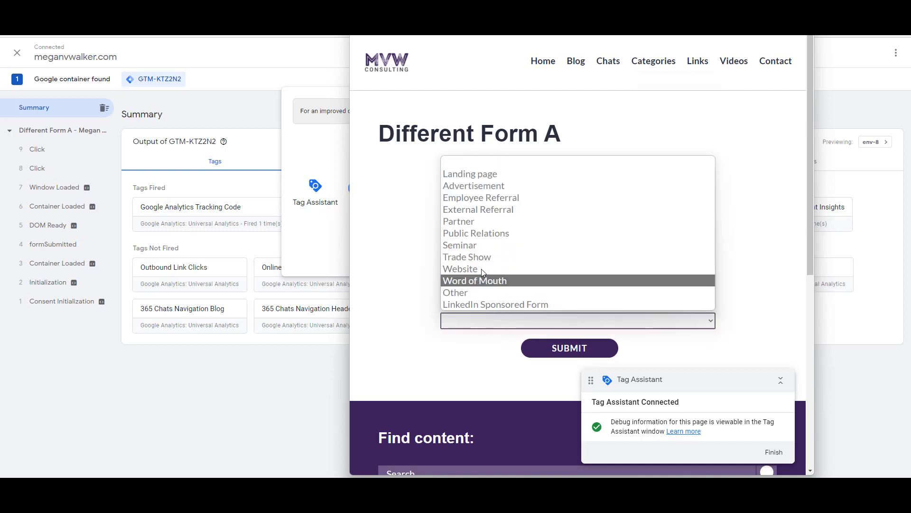
left_click(479, 245)
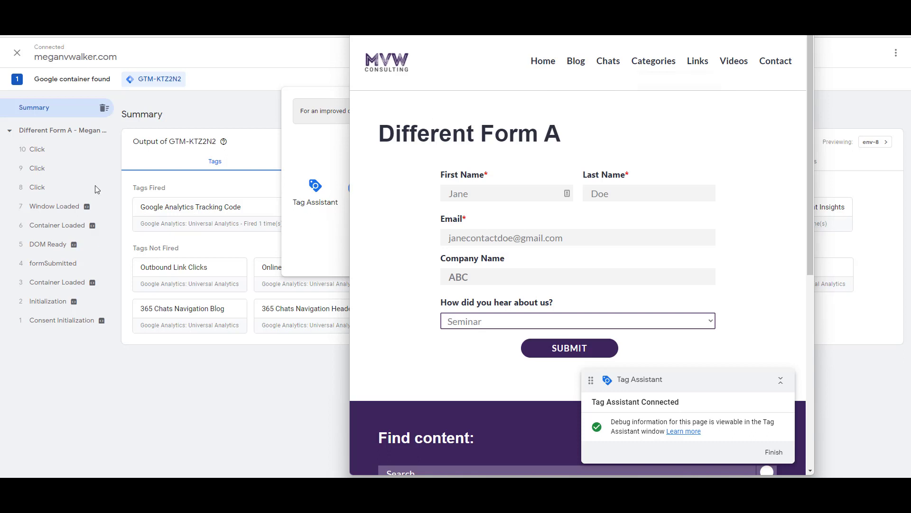
left_click(561, 211)
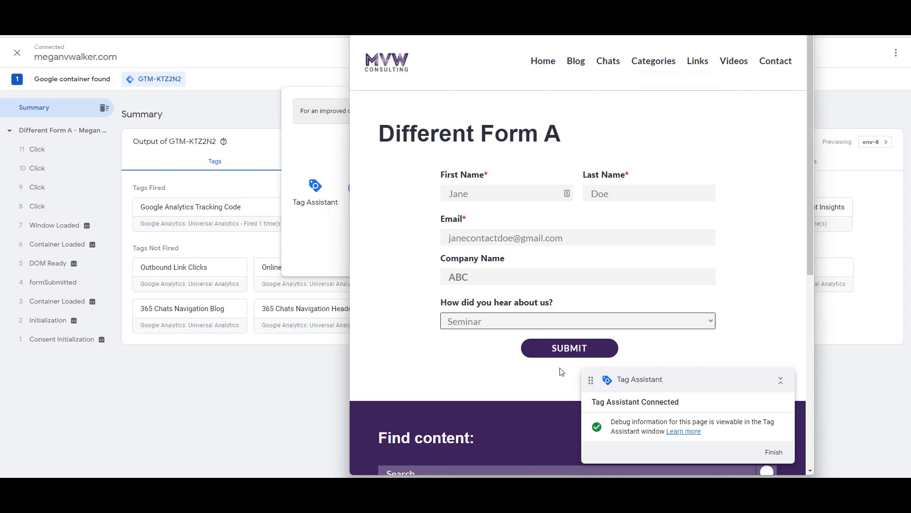
left_click(546, 352)
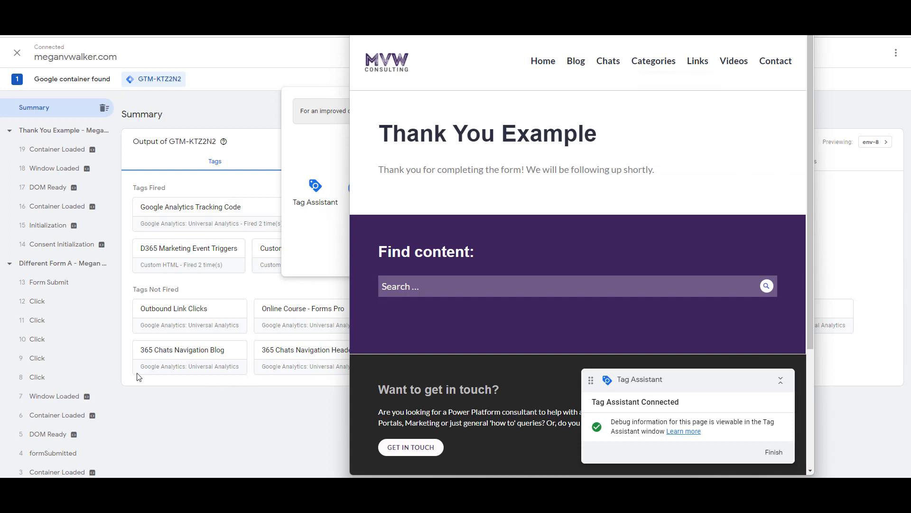
left_click(229, 437)
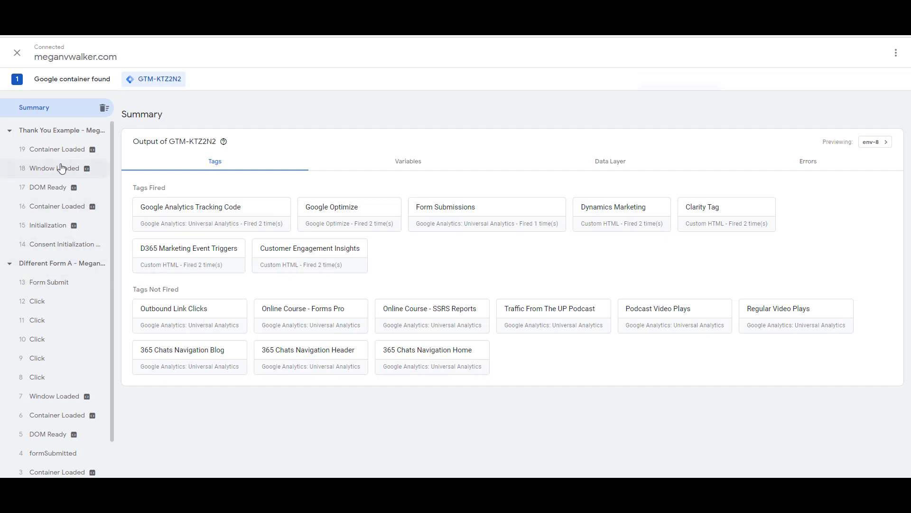
Step: Open the 13 Form Submit event to see the fired Form Submissions tag and its variables
left_click(53, 285)
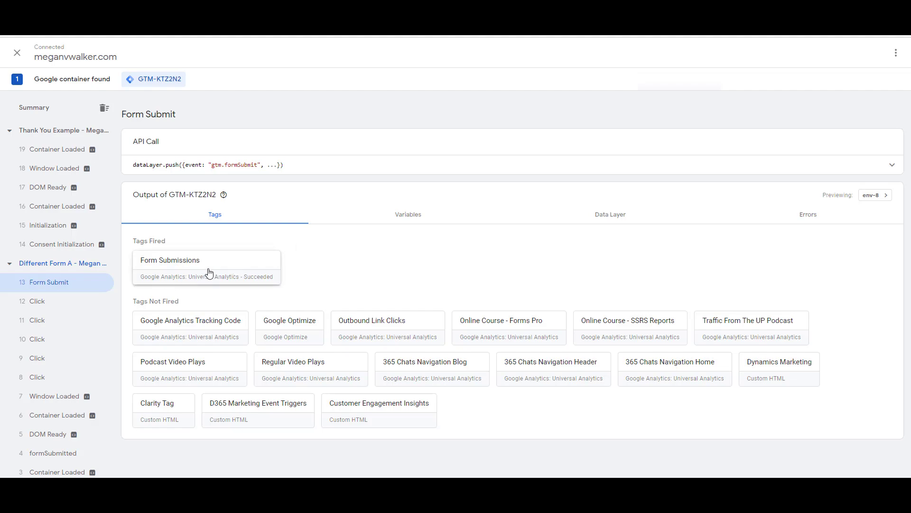
left_click(405, 222)
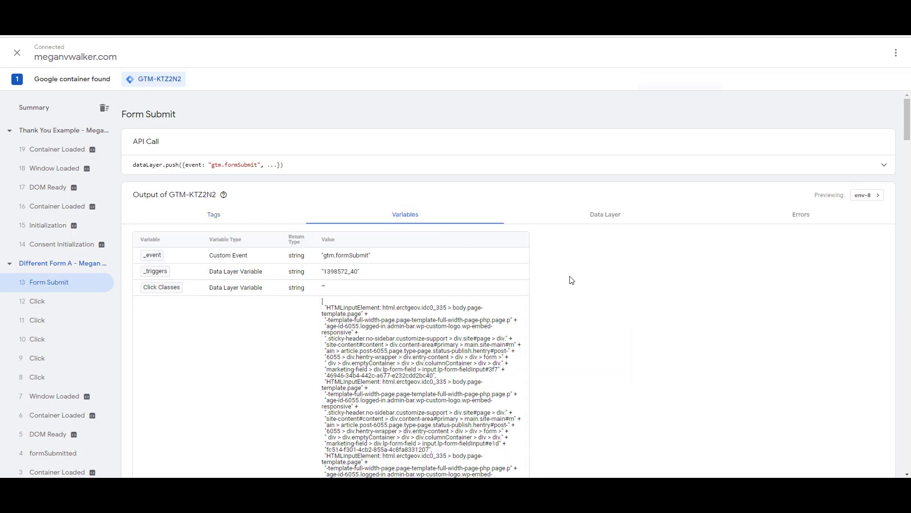
Step: Scroll Form Submit's variables to formName Custom ('Lead Generation'), then close the debug site window
scroll(583, 274, "down", 10)
scroll(583, 274, "down", 15)
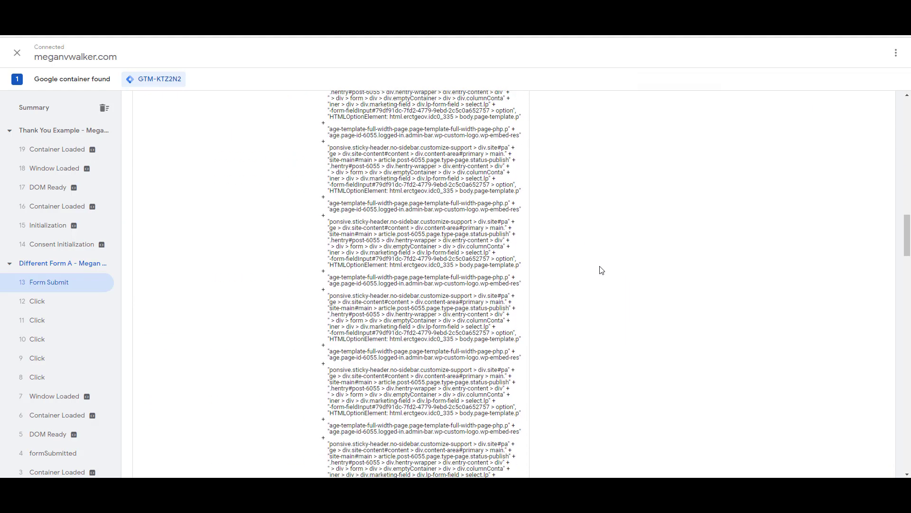
scroll(603, 276, "up", 4)
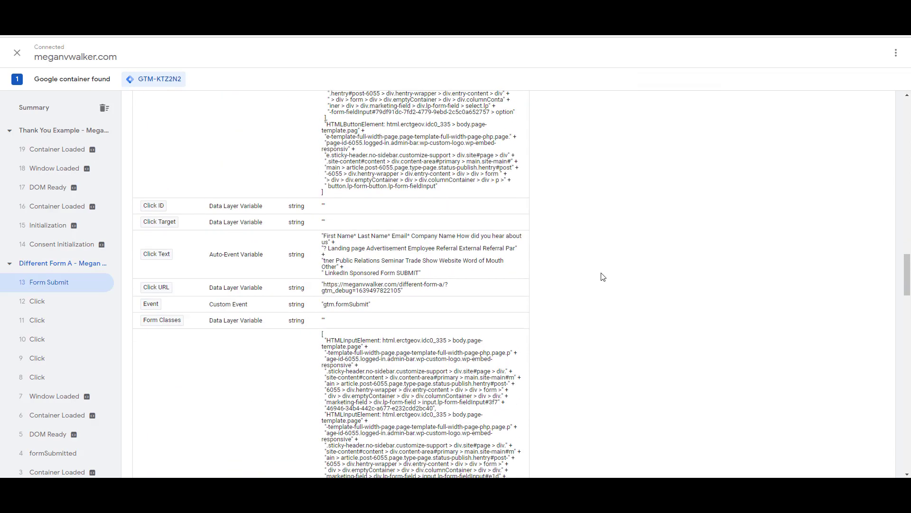
scroll(627, 279, "down", 8)
scroll(629, 279, "down", 10)
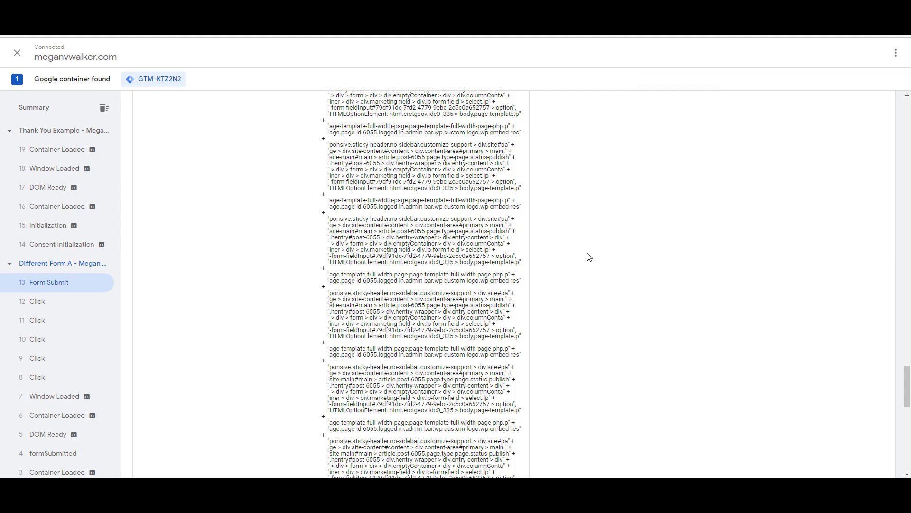
scroll(594, 258, "down", 6)
scroll(565, 265, "up", 3)
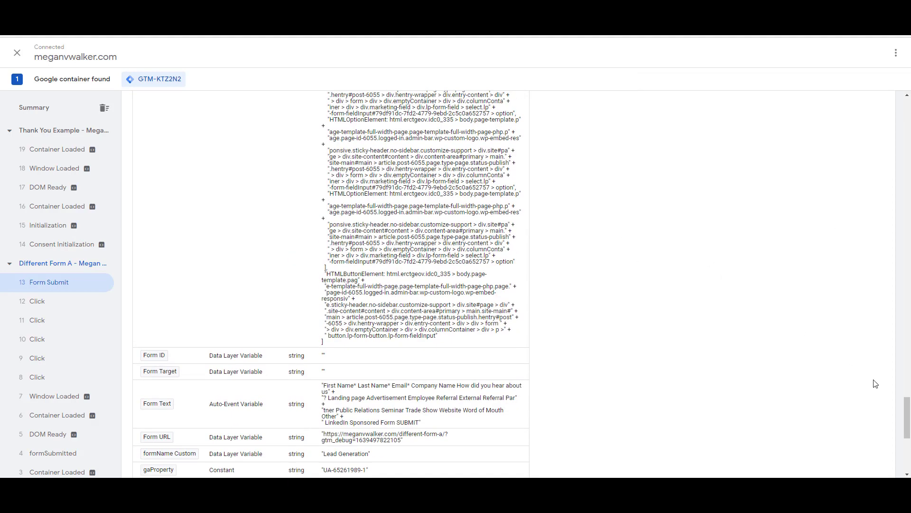
scroll(908, 409, "up", 1)
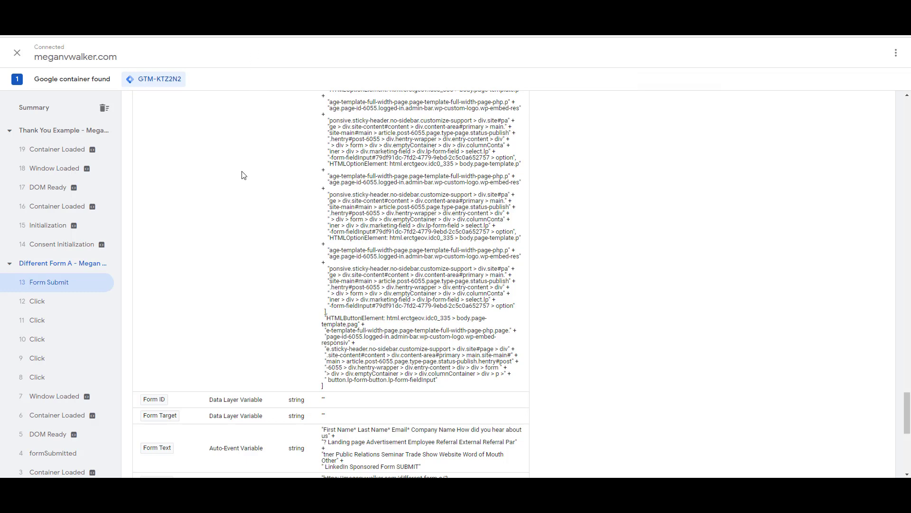
left_click(332, 444)
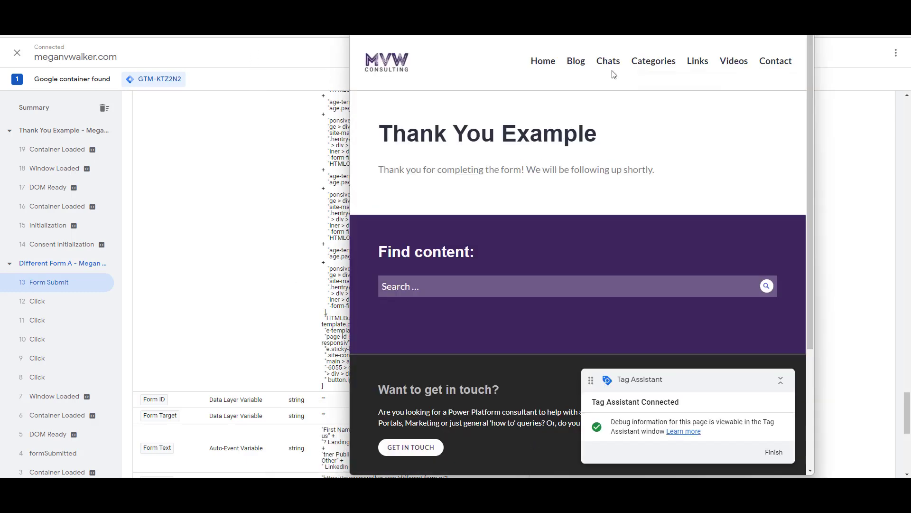
key("ctrl+w")
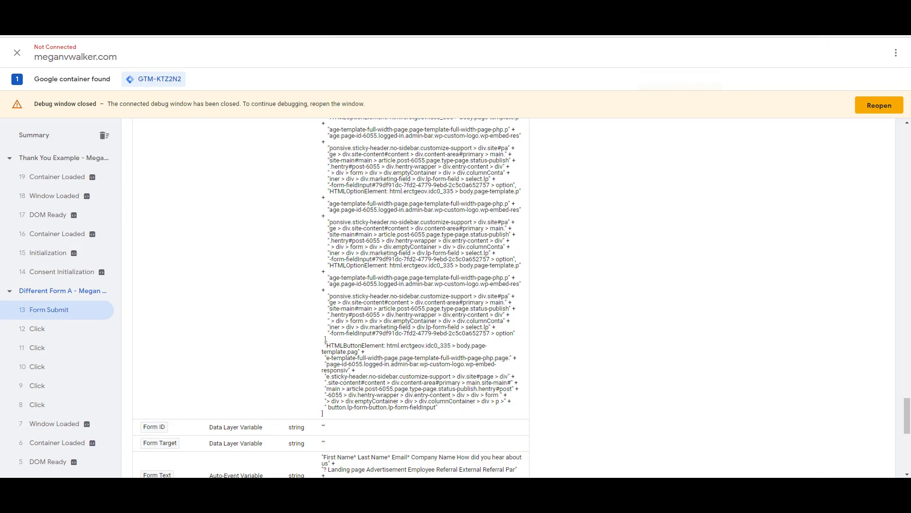
Step: Return to the Tag Manager workspace's Variables list
key("ctrl+Tab")
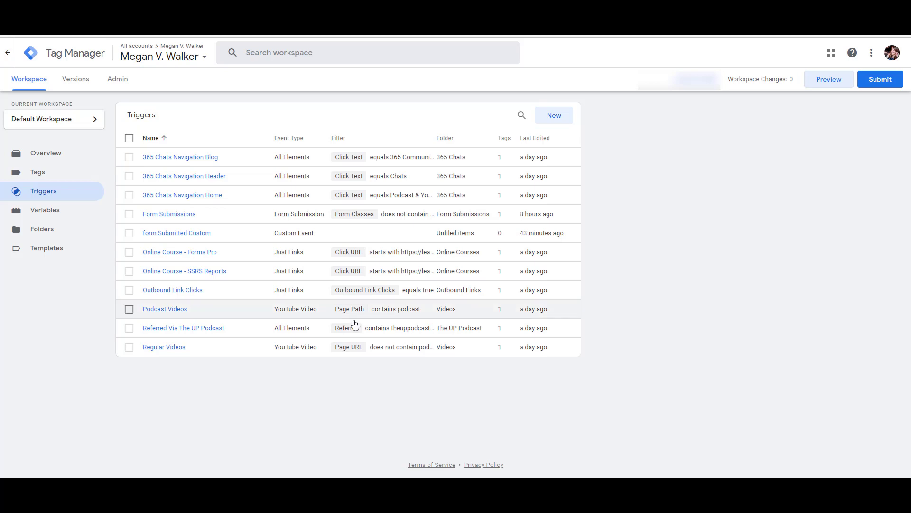
left_click(19, 217)
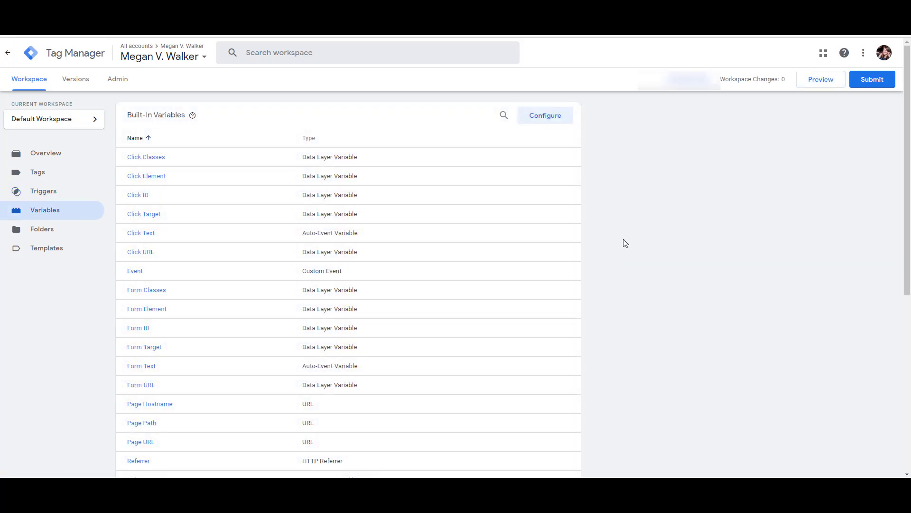
scroll(624, 238, "down", 7)
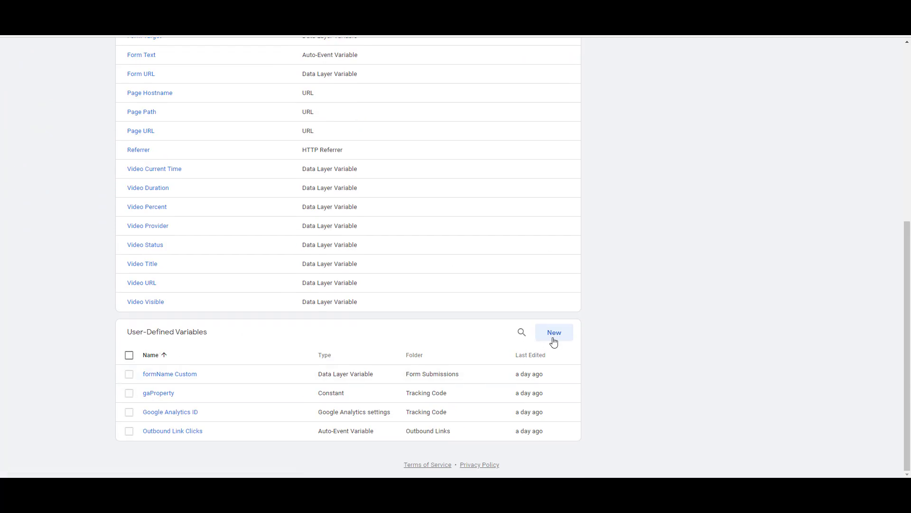
Step: Try a new Data Layer Variable, discard it, then open the formName Custom variable
left_click(555, 338)
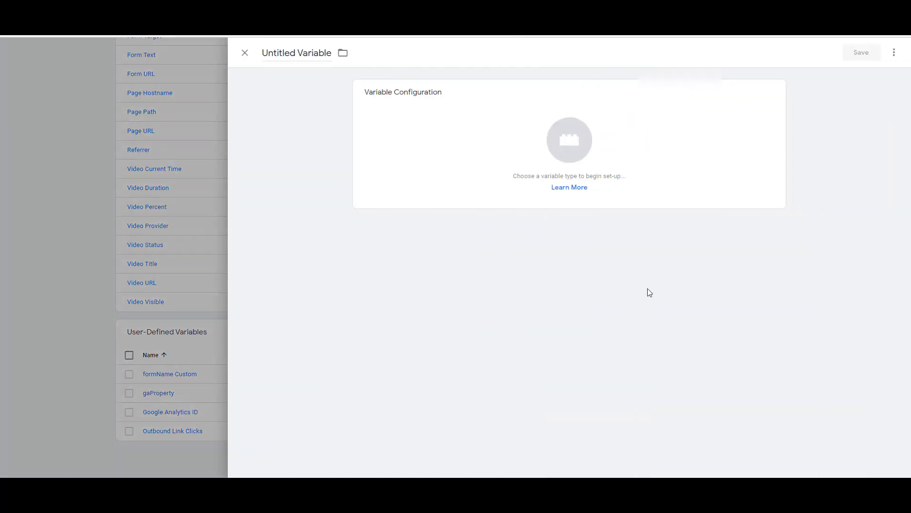
left_click(682, 109)
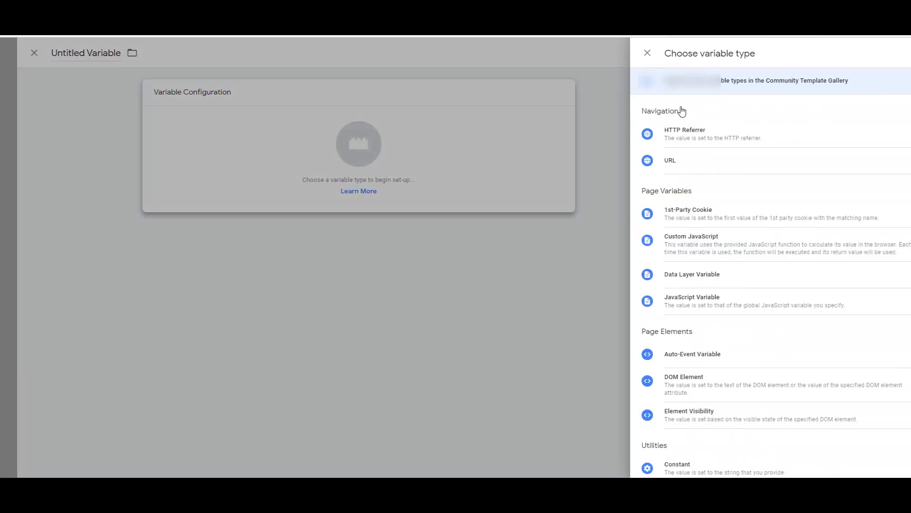
left_click(742, 275)
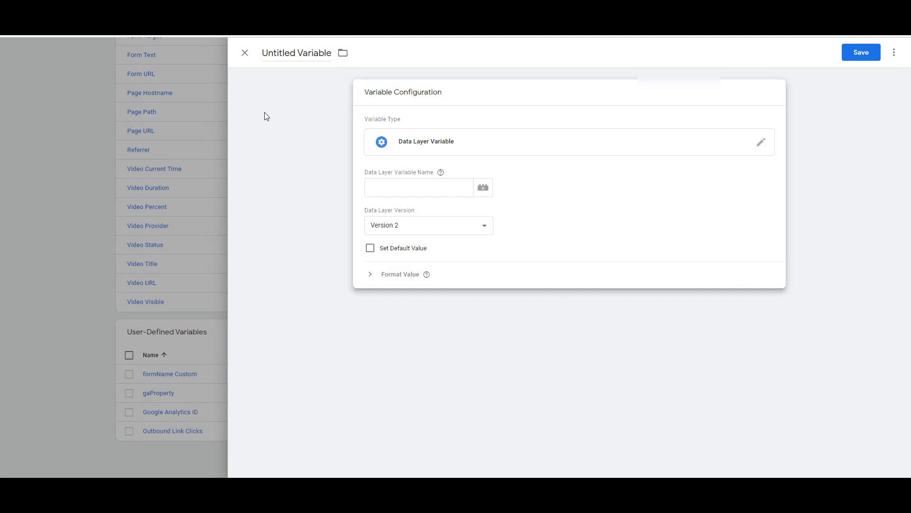
left_click(245, 53)
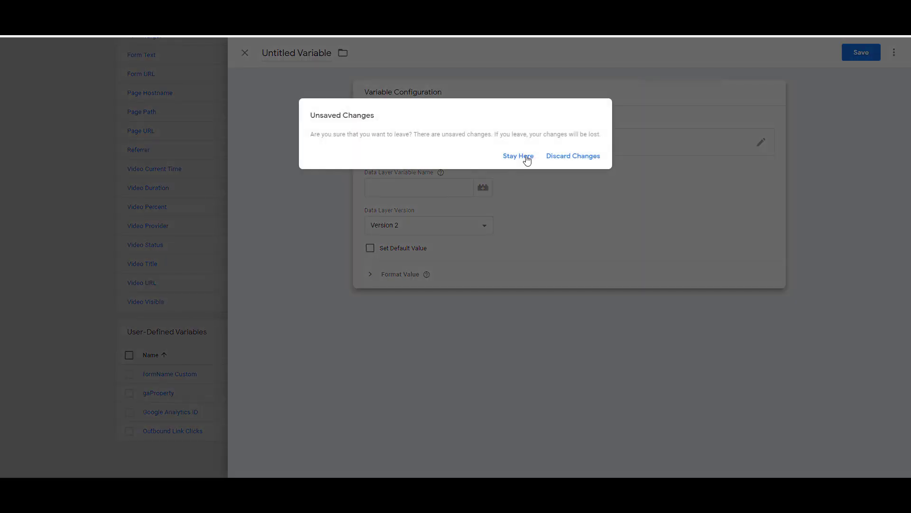
left_click(554, 157)
left_click(191, 377)
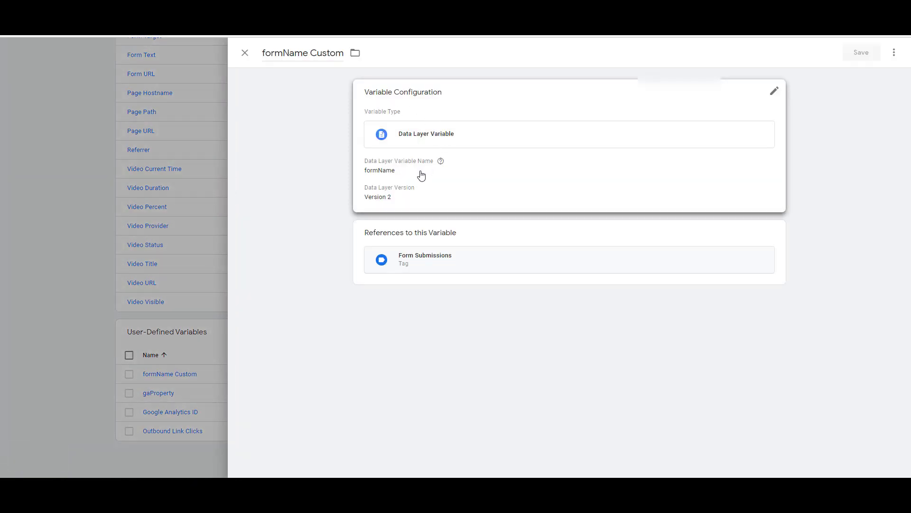
Step: Inspect formName Custom's data layer name formName and Version 2, then close it unchanged
left_click(421, 175)
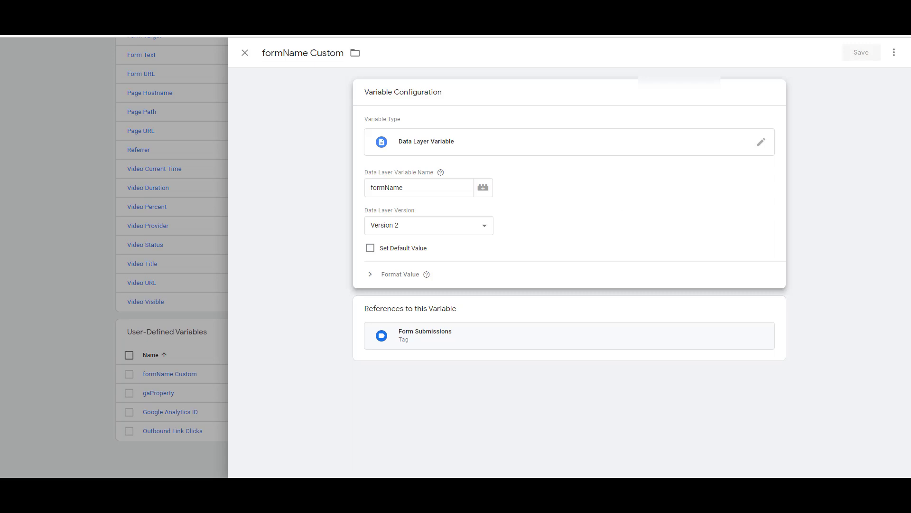
left_click_drag(422, 188, 361, 193)
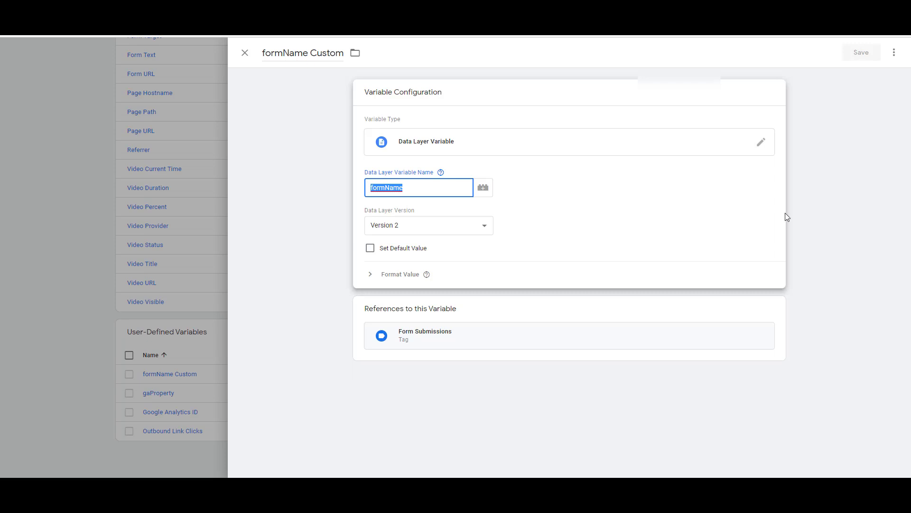
left_click(459, 229)
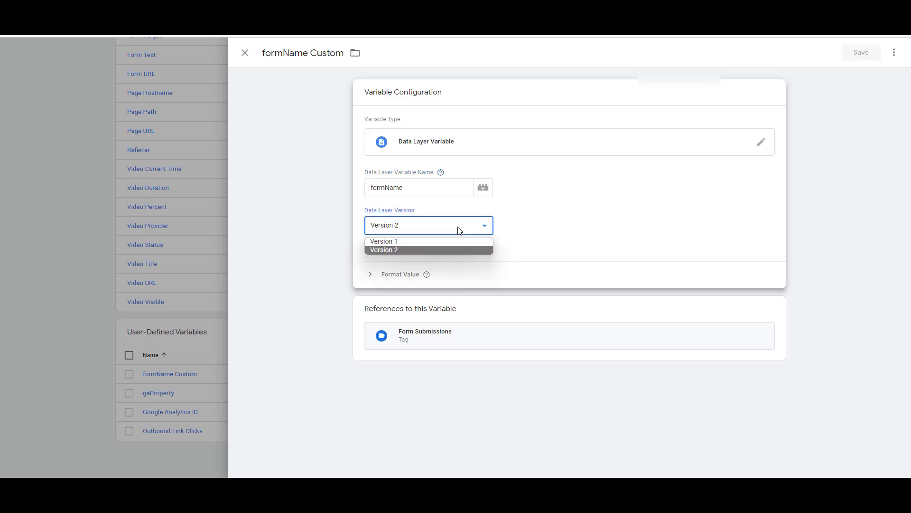
left_click(575, 231)
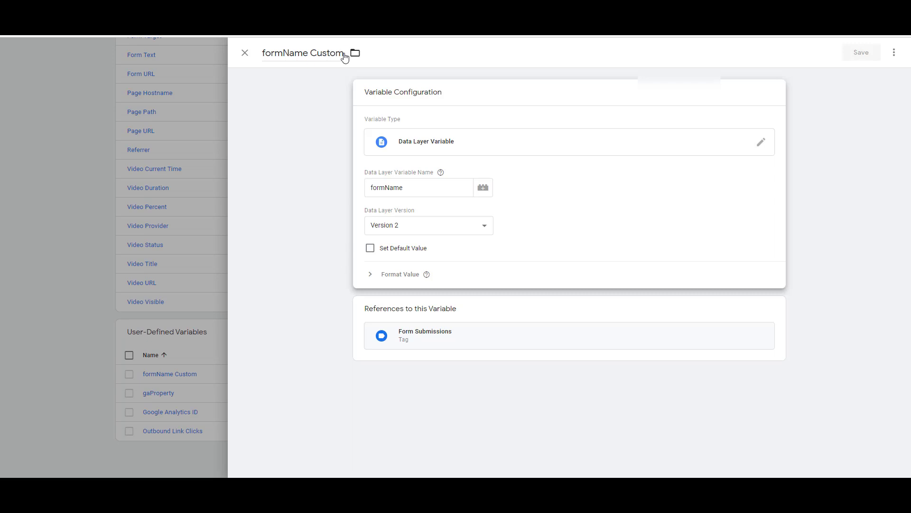
left_click(275, 54)
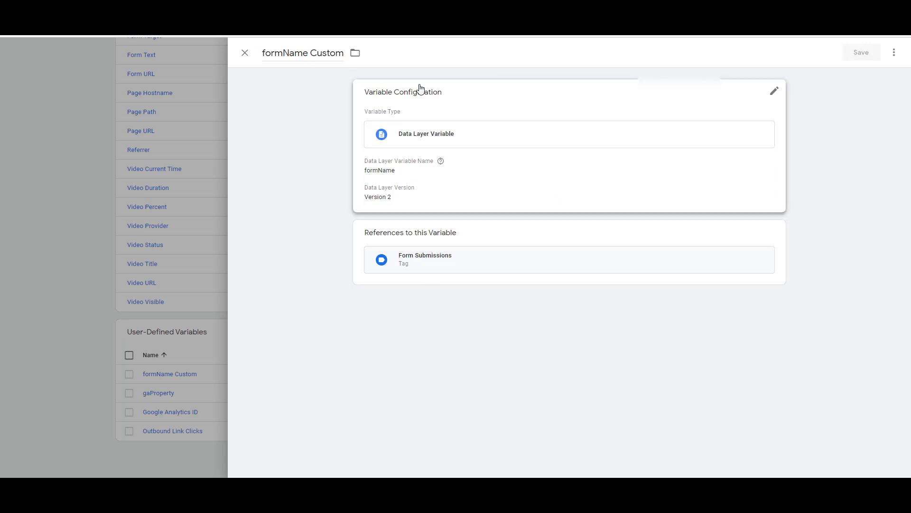
left_click(388, 170)
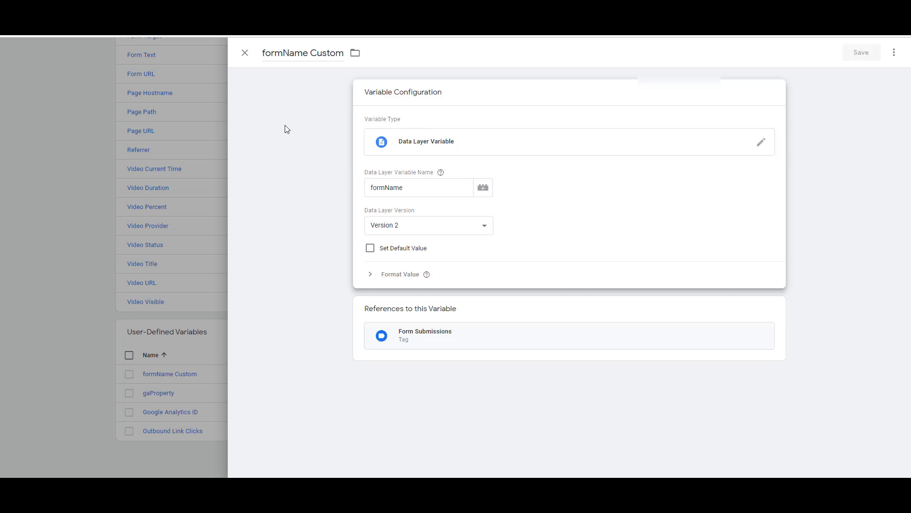
left_click(245, 52)
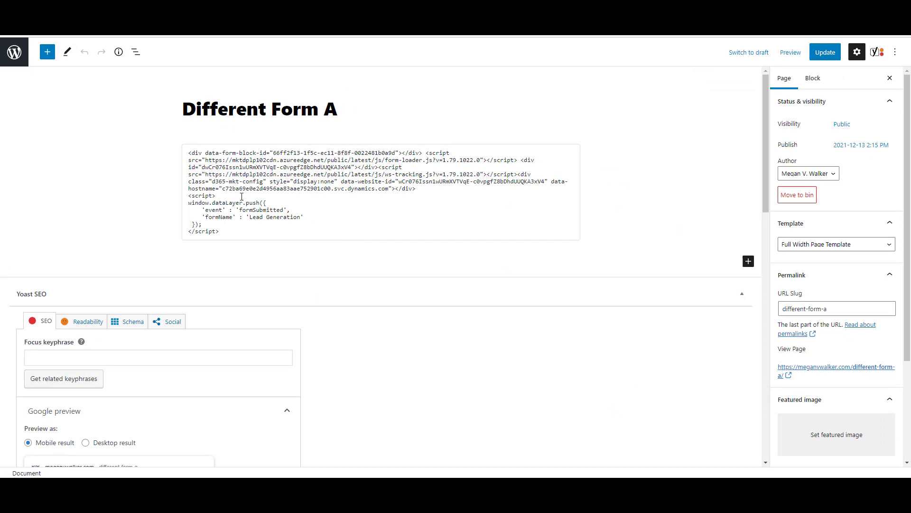
left_click_drag(438, 194, 155, 137)
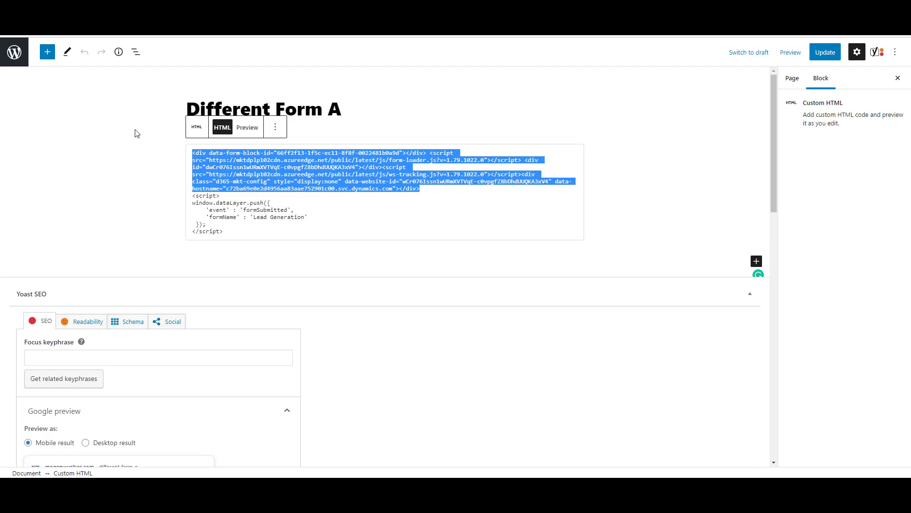
left_click_drag(236, 232, 174, 199)
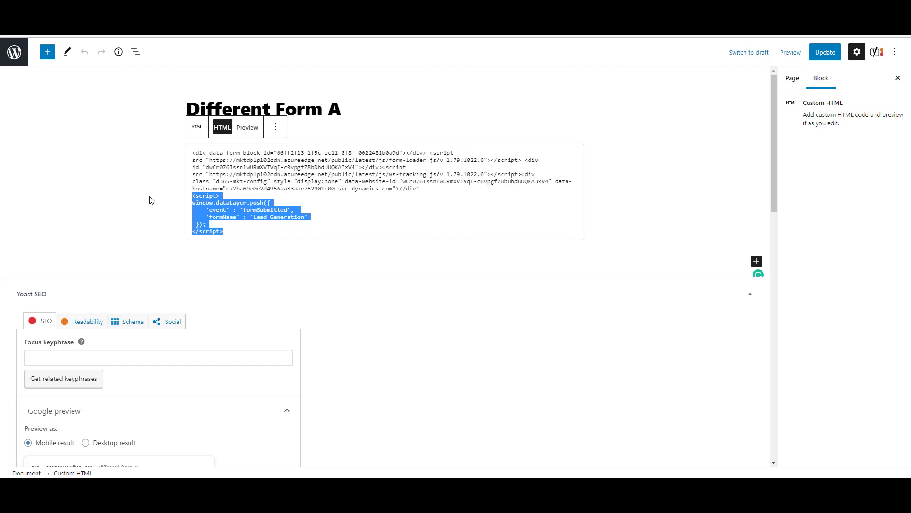
left_click(353, 217)
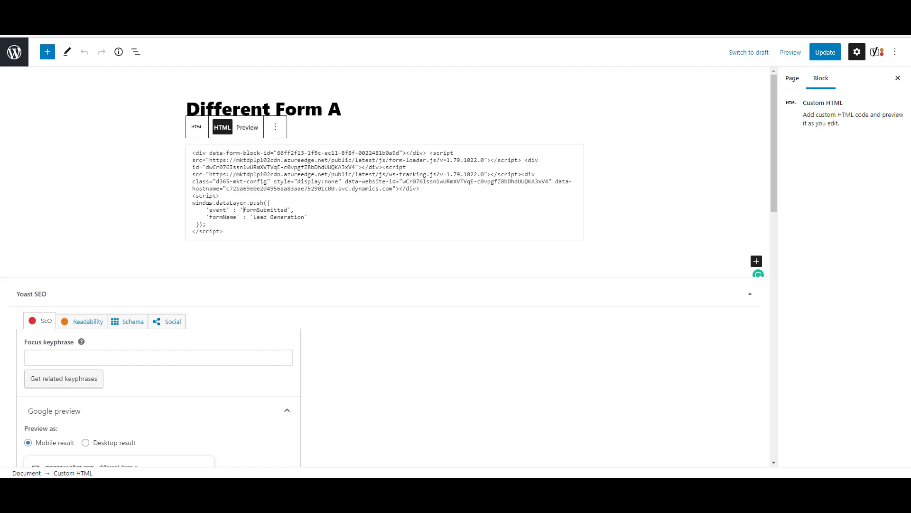
left_click_drag(218, 203, 249, 202)
left_click_drag(242, 210, 285, 210)
left_click_drag(253, 217, 305, 217)
left_click_drag(445, 191, 122, 136)
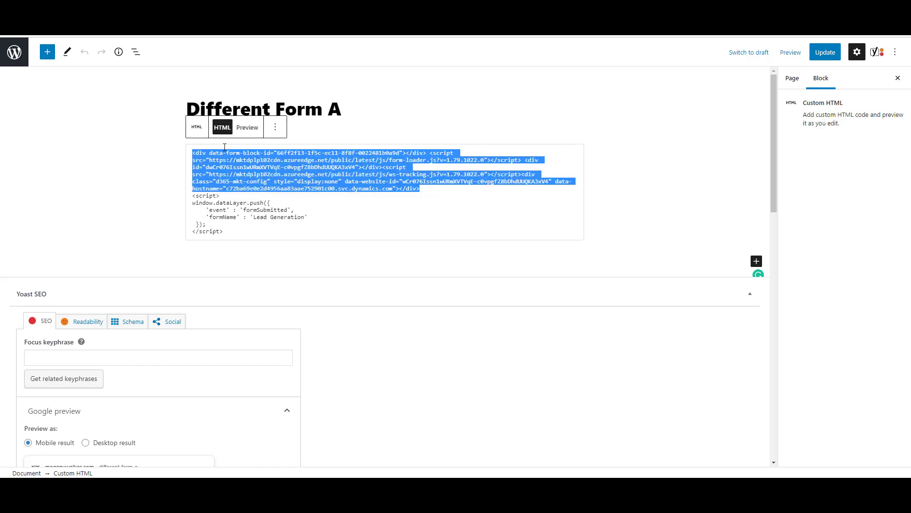
left_click(299, 210)
left_click_drag(223, 231, 188, 197)
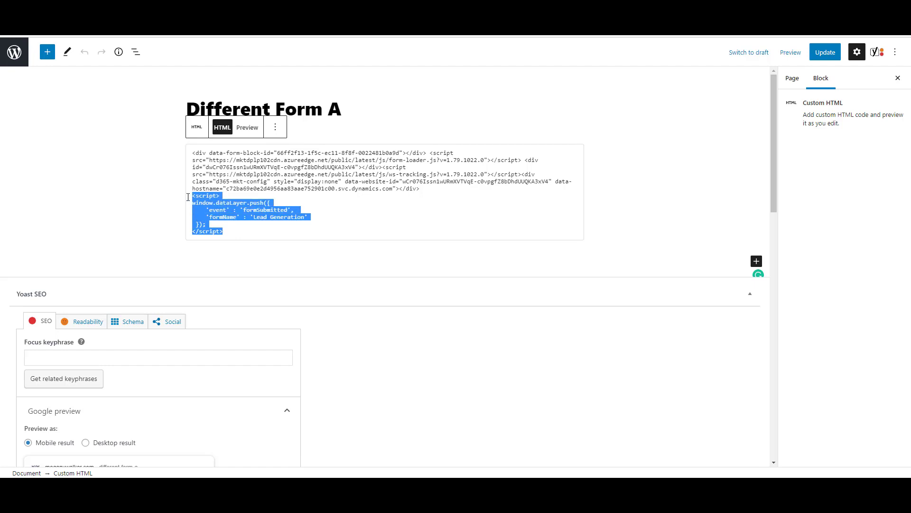
left_click(255, 222)
left_click_drag(254, 216, 304, 216)
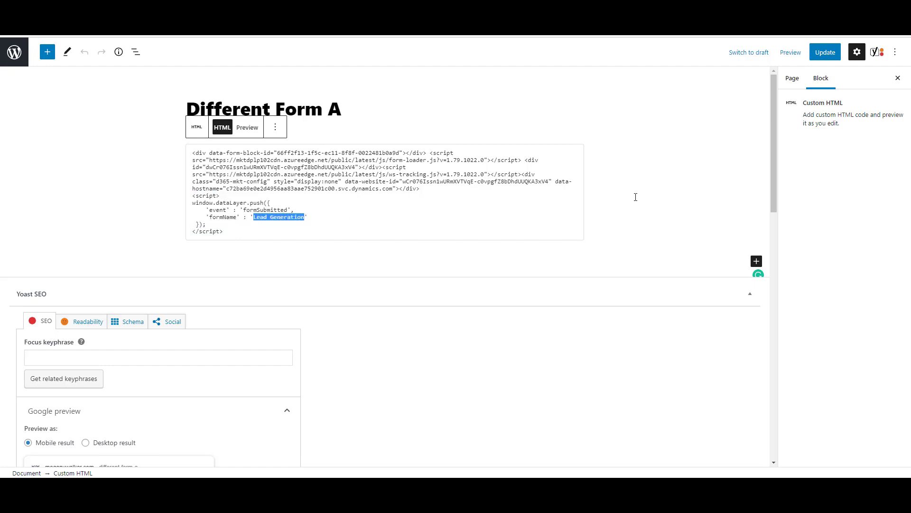
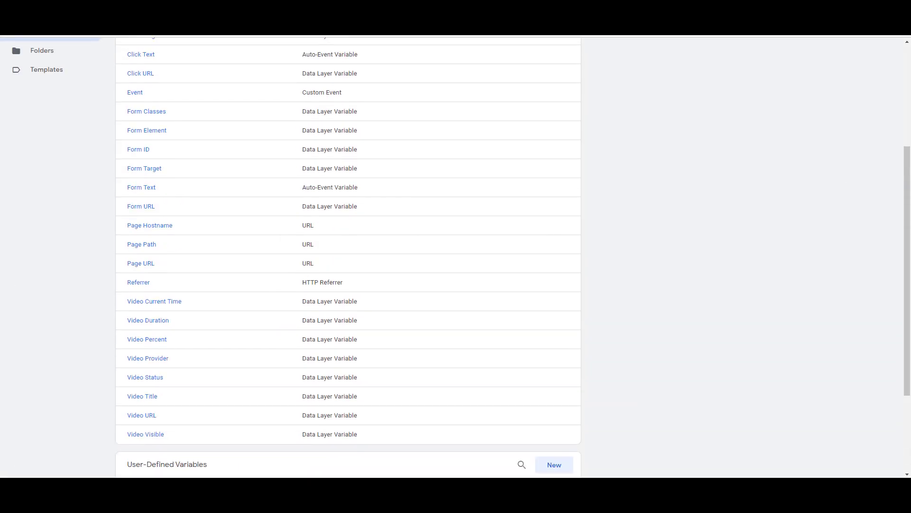
Step: Open the 'form Submitted Custom' trigger from the Triggers list
scroll(49, 176, "up", 5)
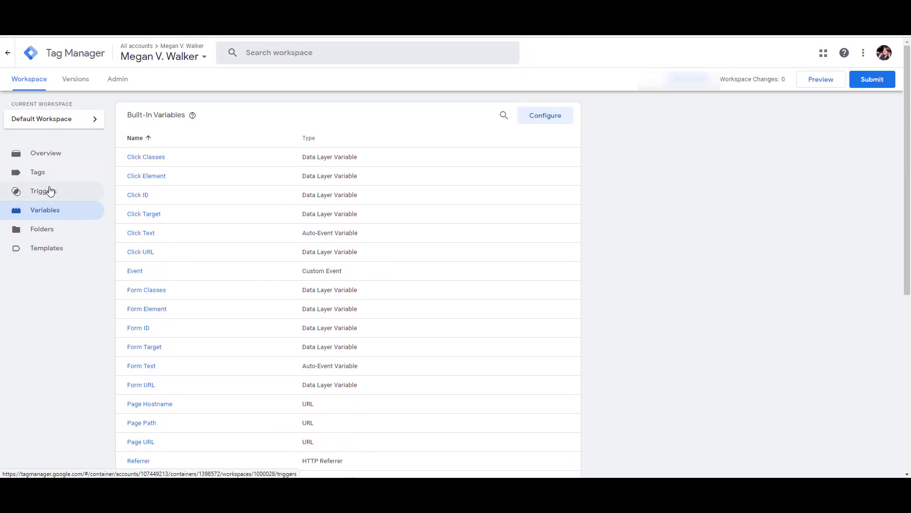
left_click(43, 193)
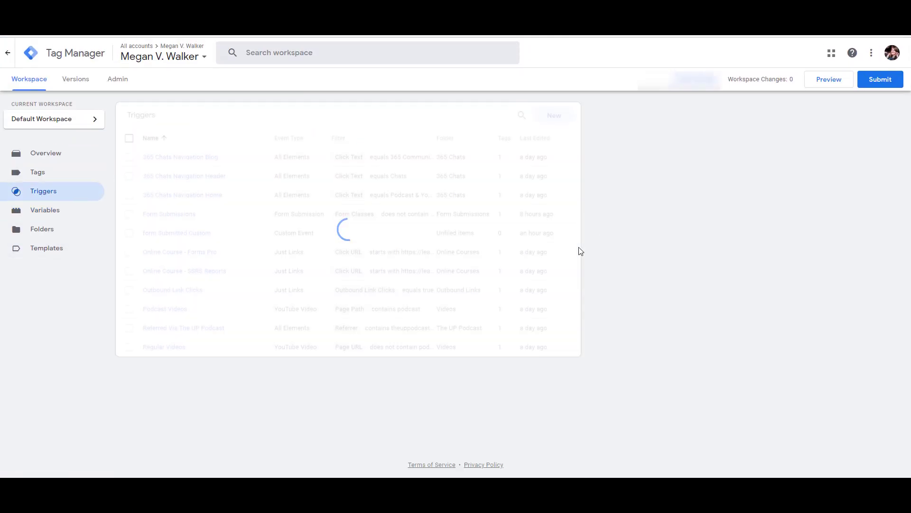
left_click(190, 234)
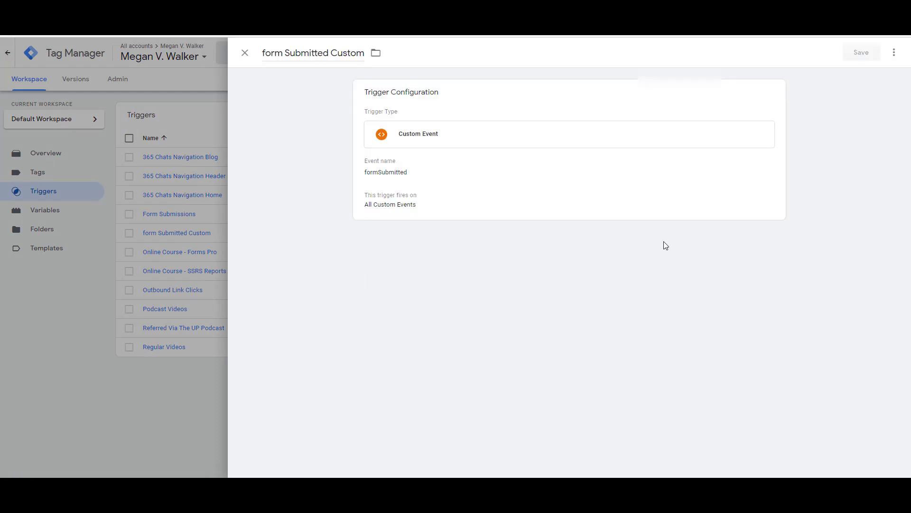
Step: Highlight the formSubmitted event name in the WordPress page's dataLayer code for comparison
mouse_move(414, 494)
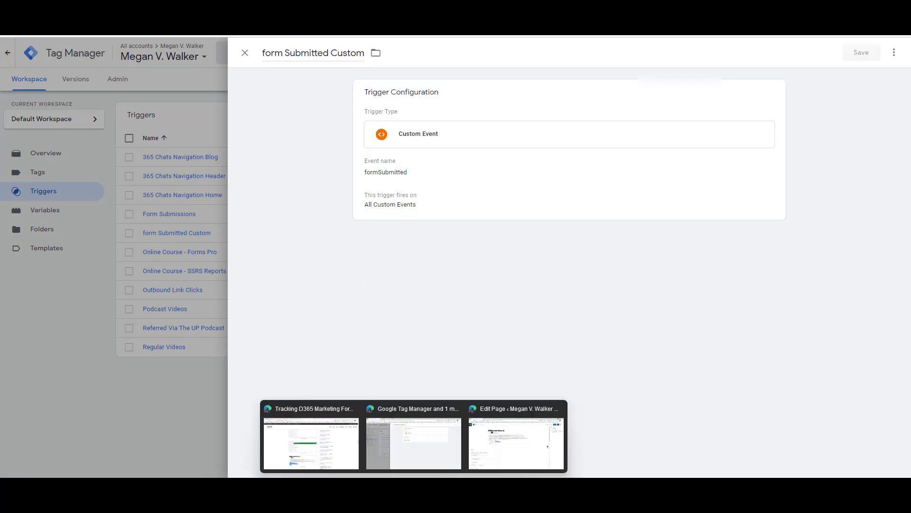
left_click(502, 462)
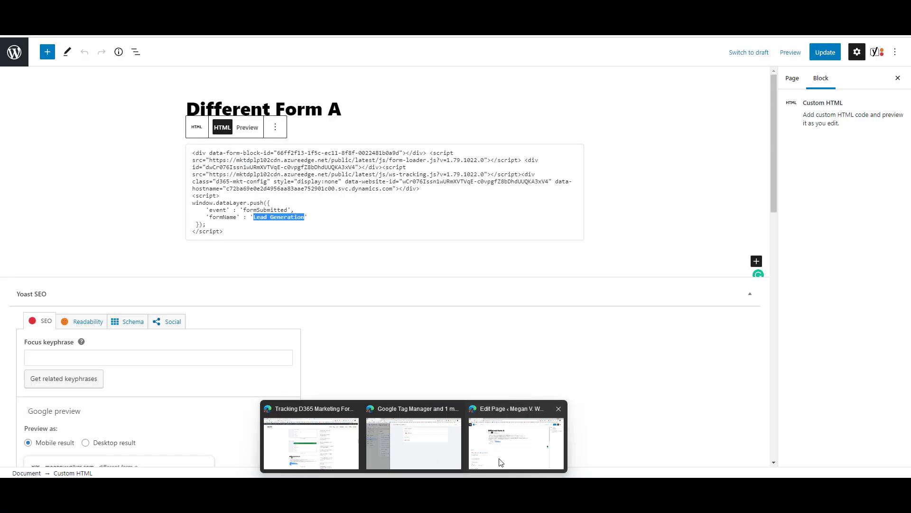
left_click(246, 208)
left_click_drag(243, 209, 288, 209)
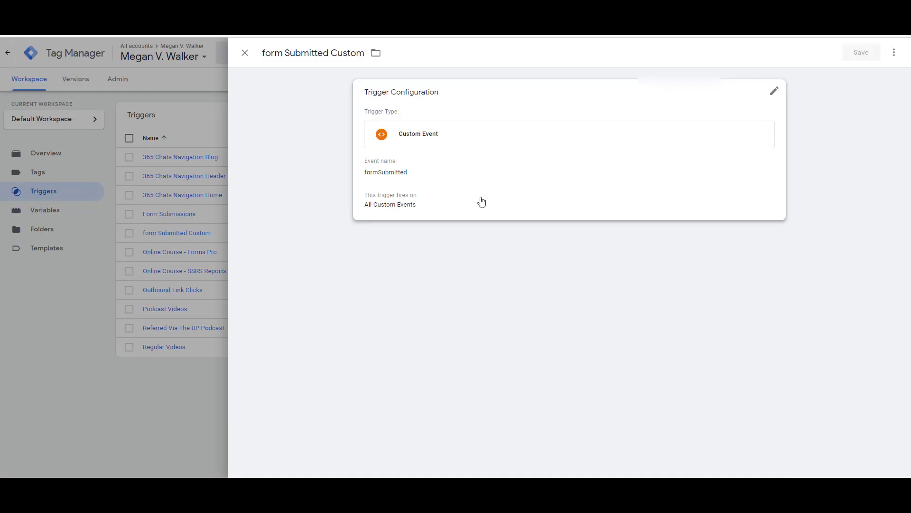
Step: Check the trigger's formSubmitted event name, then close the trigger without changes
left_click(431, 179)
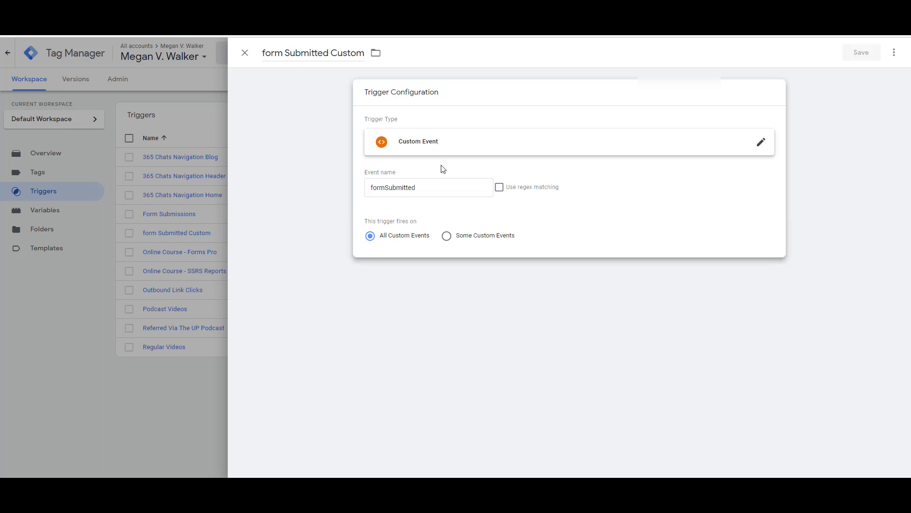
left_click_drag(433, 187, 366, 188)
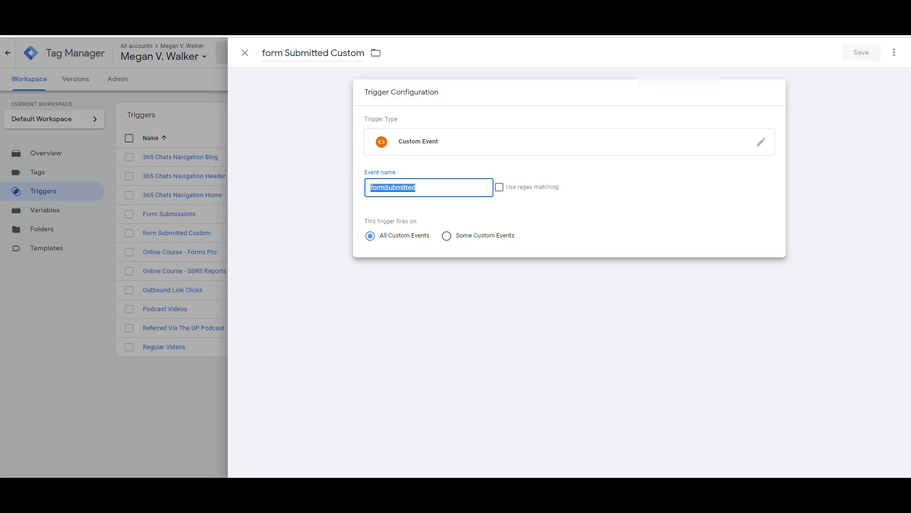
left_click(243, 56)
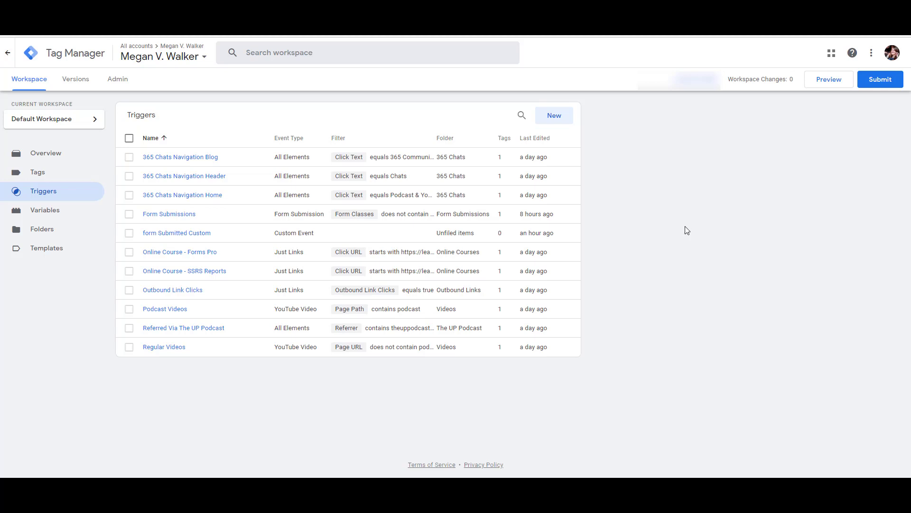
Step: Look through the workspace Variables list
left_click(44, 214)
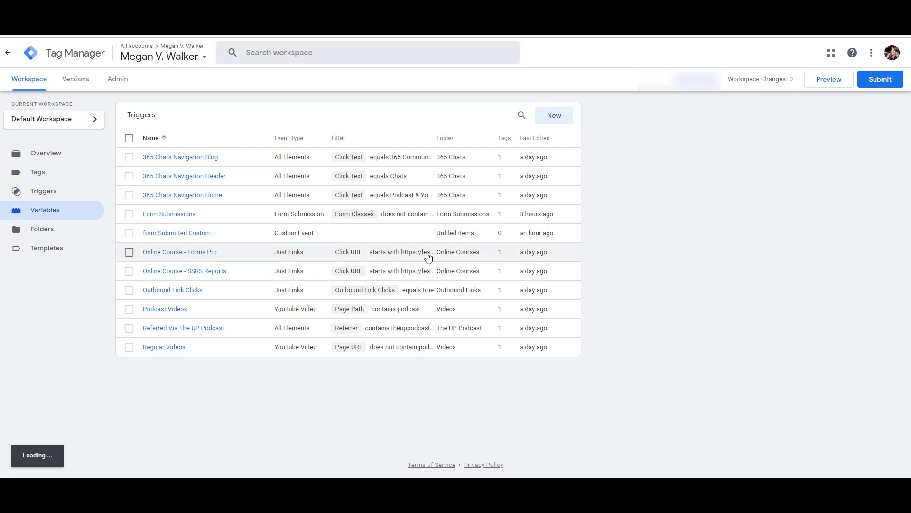
scroll(558, 254, "down", 3)
scroll(558, 256, "down", 4)
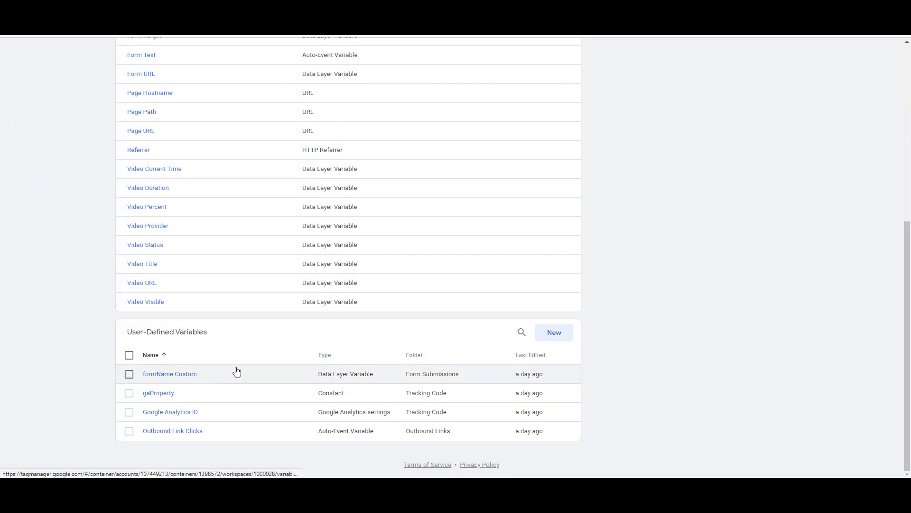
scroll(237, 371, "up", 7)
Step: Discard a draft Universal Analytics tag and open the existing Form Submissions tag
left_click(34, 174)
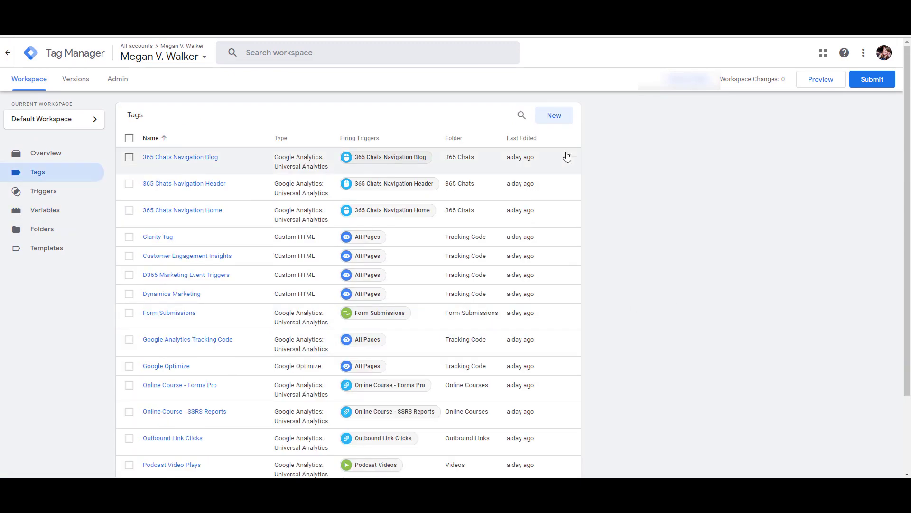
left_click(551, 115)
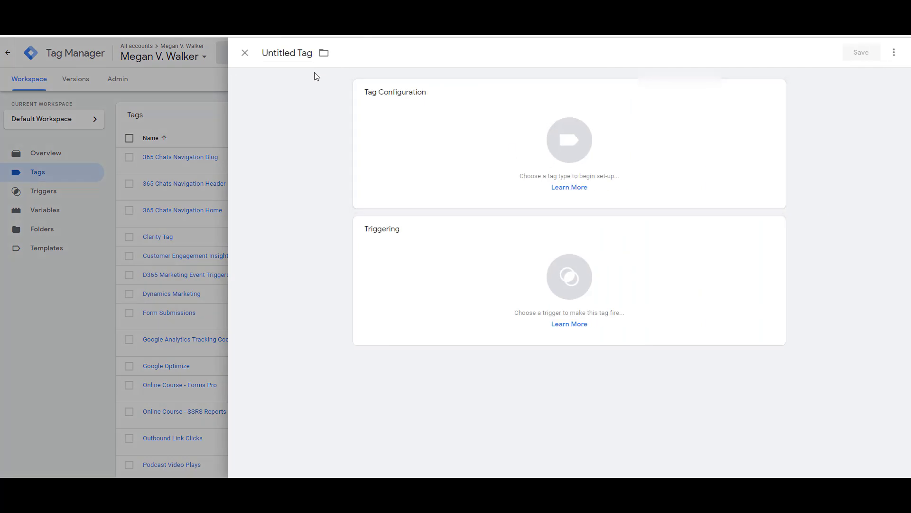
left_click(757, 101)
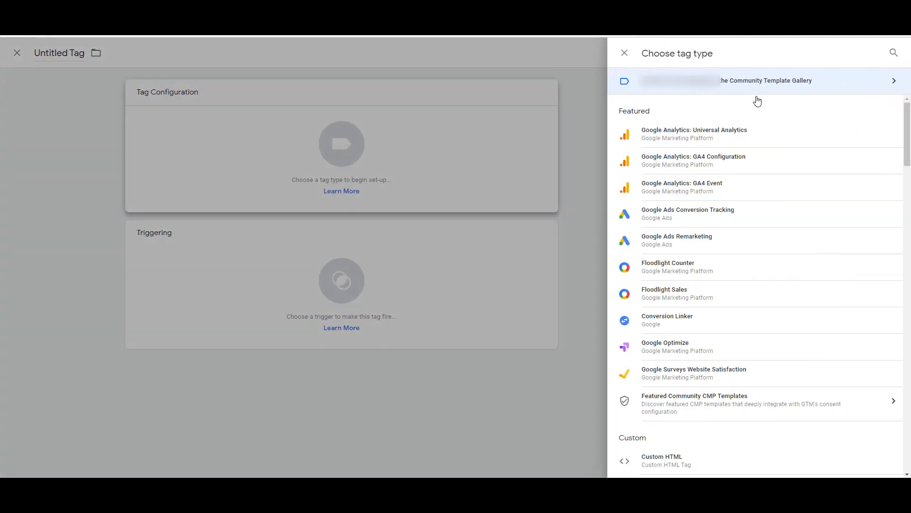
left_click(726, 140)
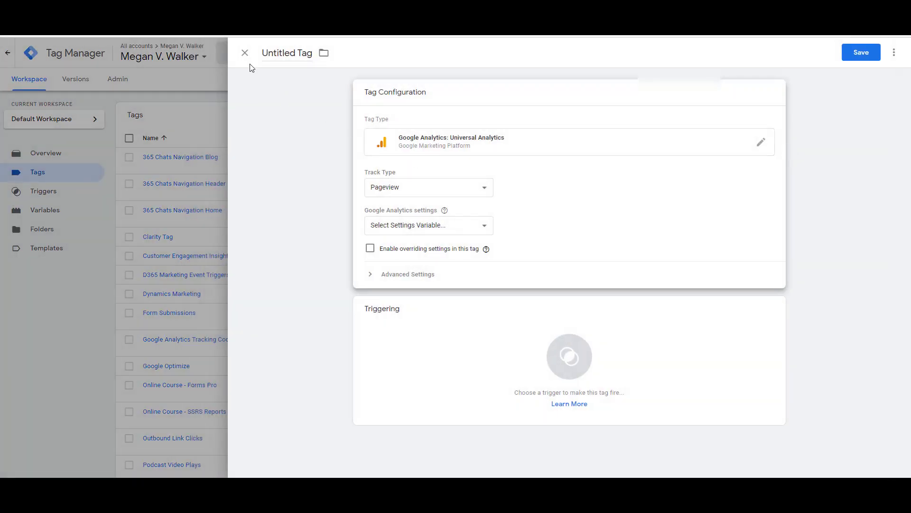
left_click(244, 52)
left_click(578, 157)
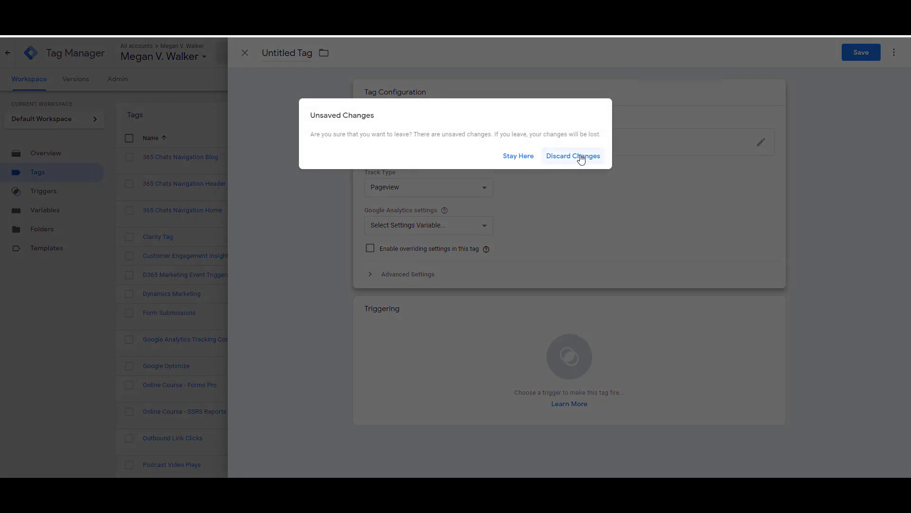
left_click(172, 313)
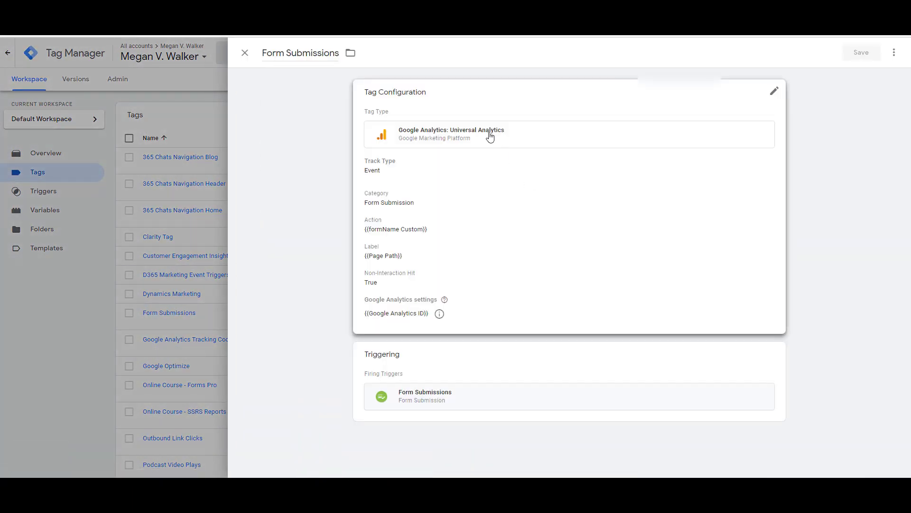
Step: Confirm the Event track type and Form Submission category, then bring up the Action variable list
left_click(489, 136)
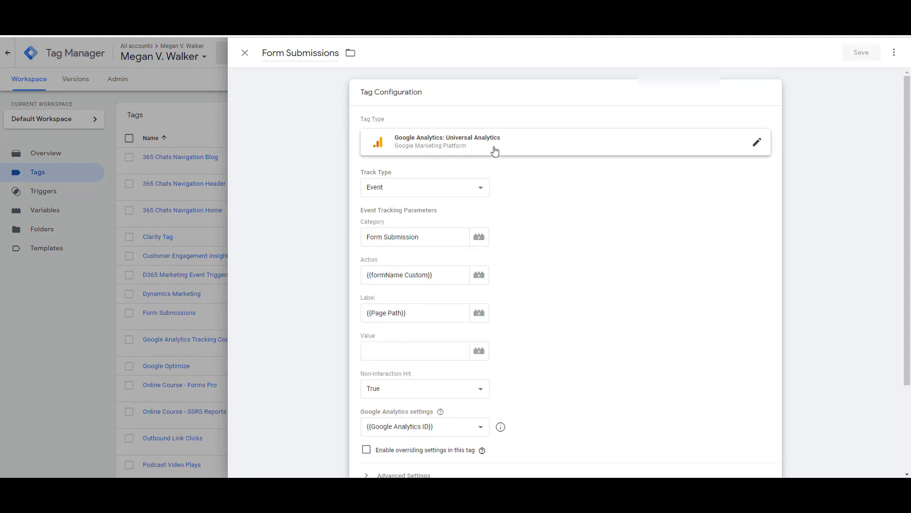
left_click(478, 189)
left_click(608, 223)
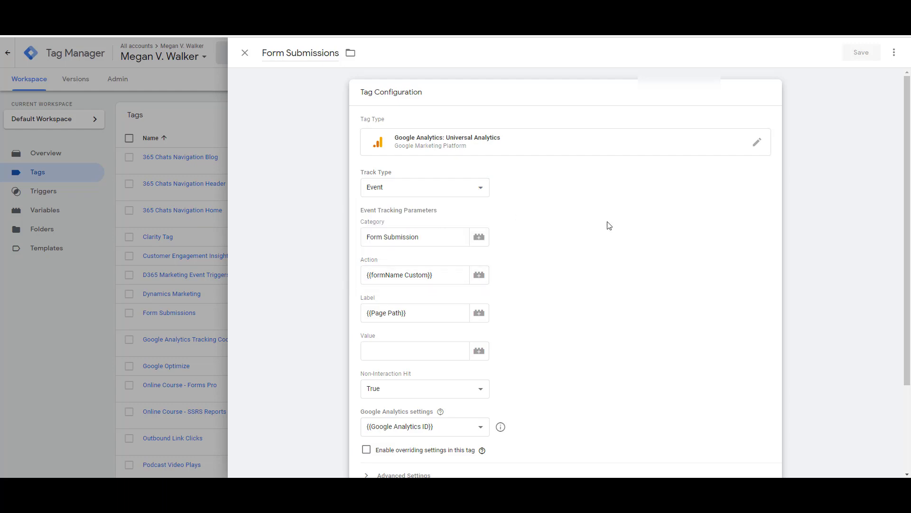
left_click_drag(418, 238, 367, 237)
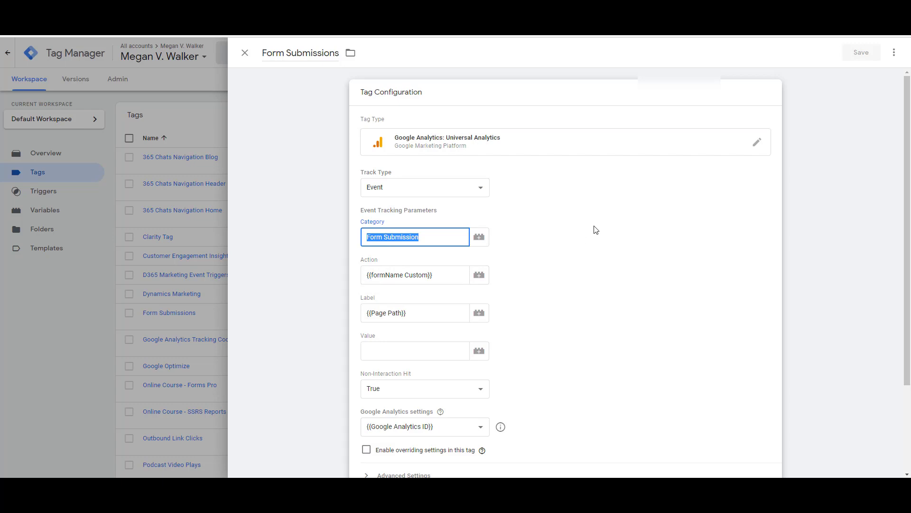
left_click(589, 240)
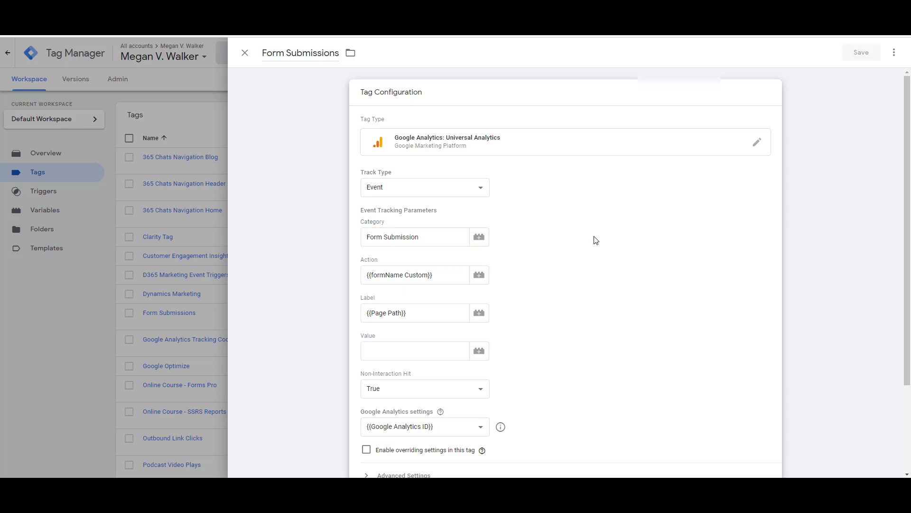
scroll(591, 240, "down", 1)
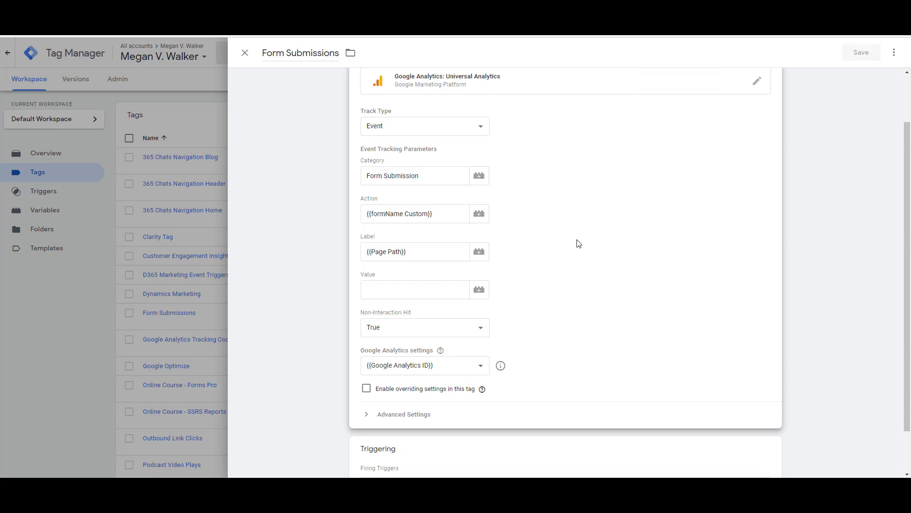
left_click(481, 217)
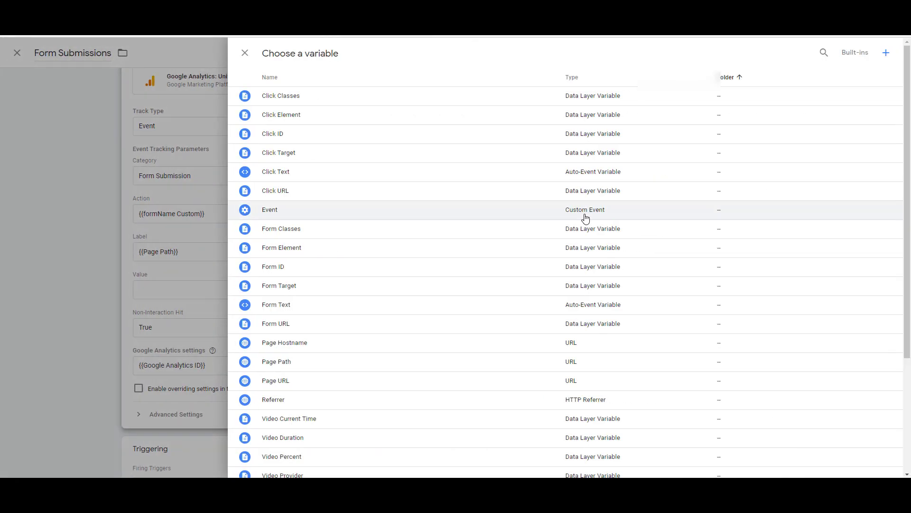
Step: Highlight the form name value in the WordPress page's form code
scroll(505, 221, "down", 1)
scroll(506, 221, "down", 3)
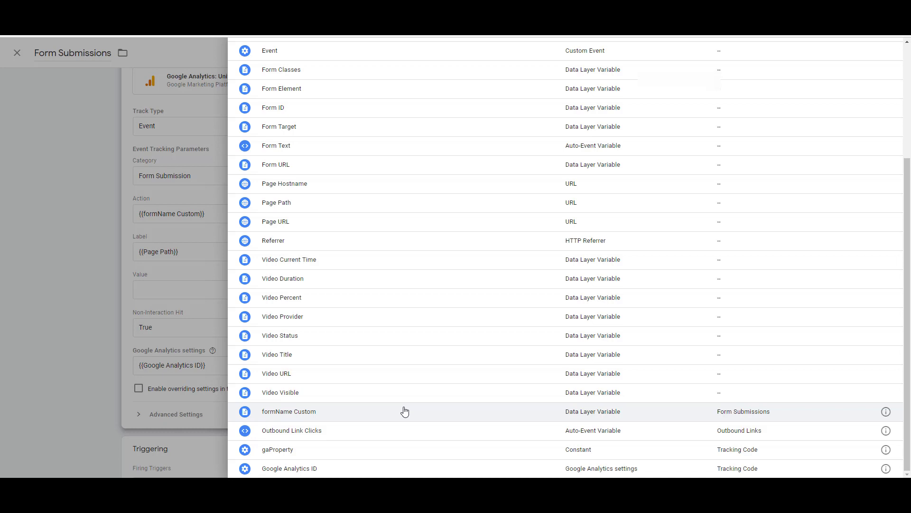
mouse_move(434, 494)
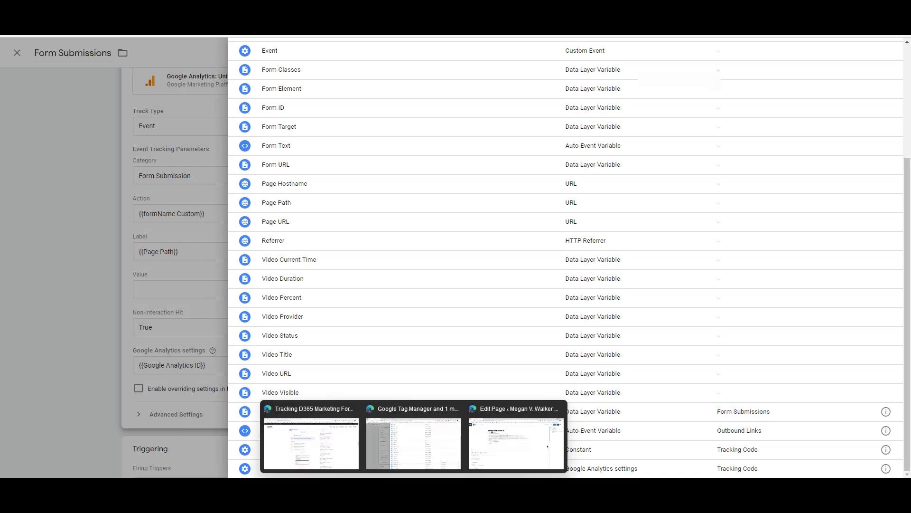
left_click(510, 446)
left_click_drag(254, 217, 305, 217)
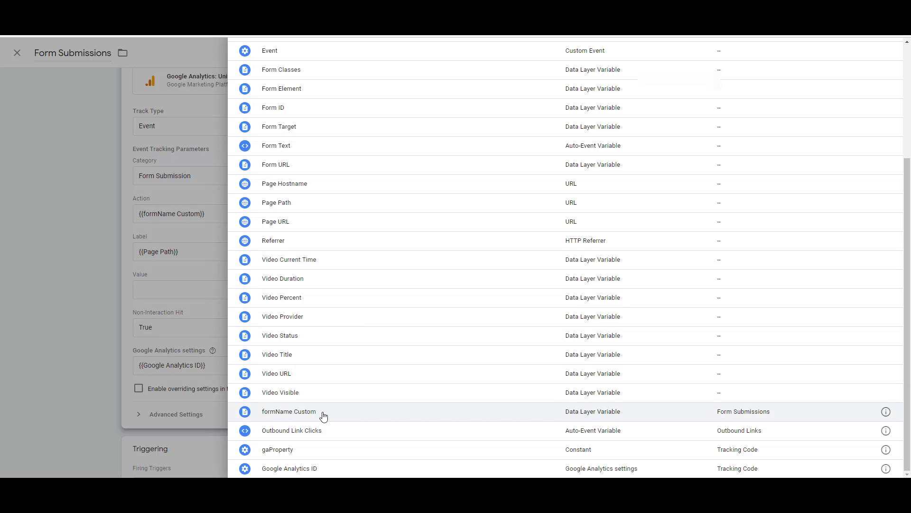
Step: Point out the {{formName Custom}} value in the tag's Action field
left_click(191, 200)
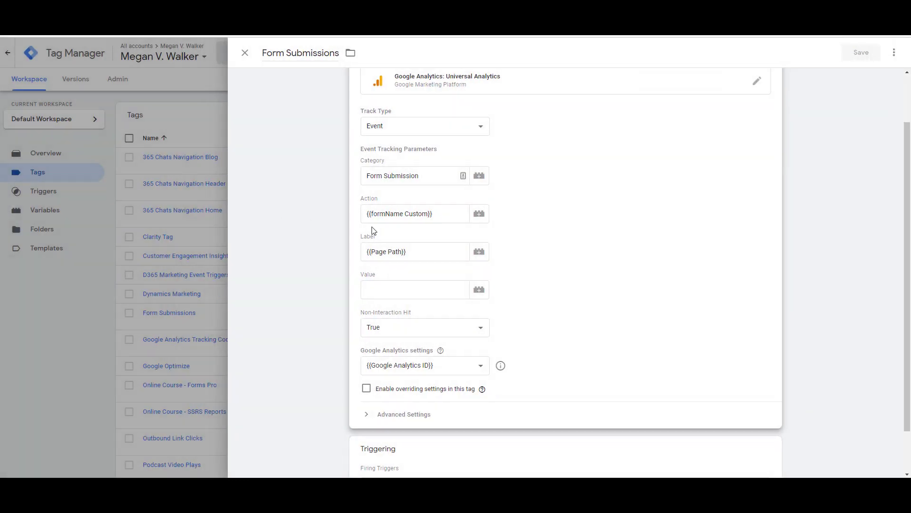
left_click_drag(445, 215, 399, 222)
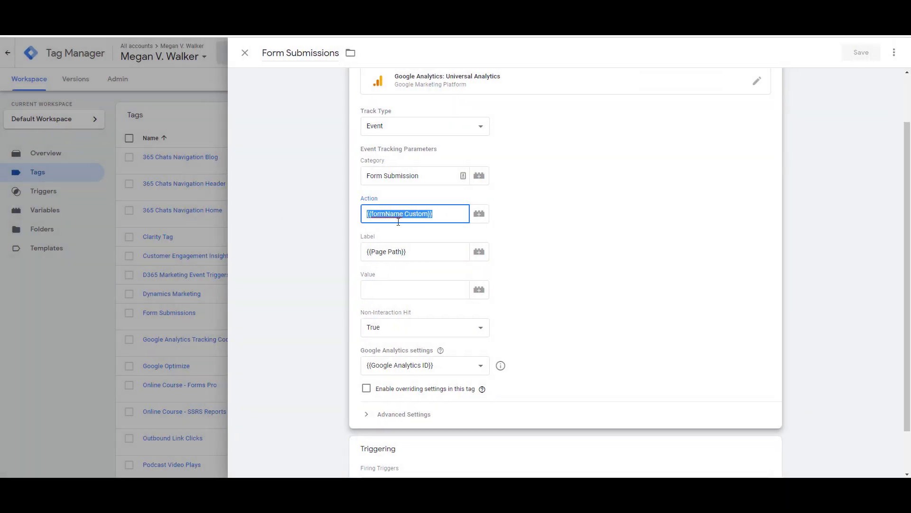
left_click(593, 258)
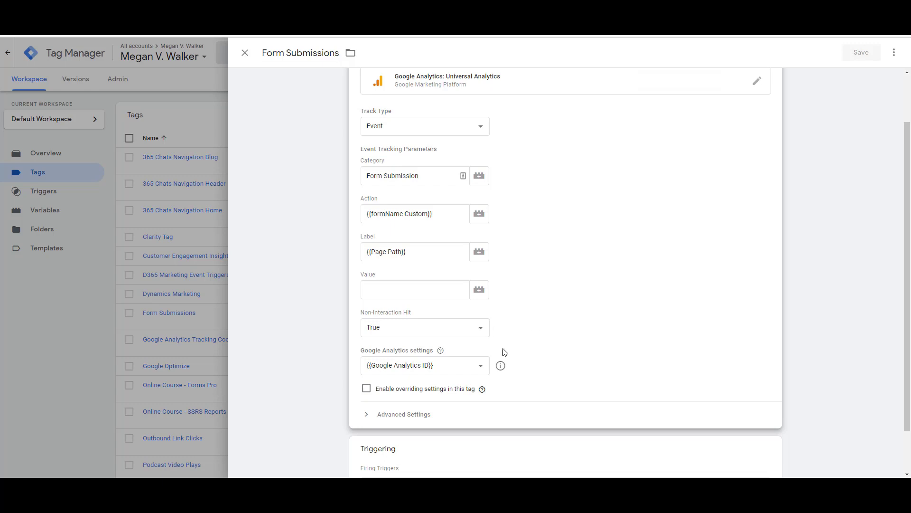
left_click(474, 368)
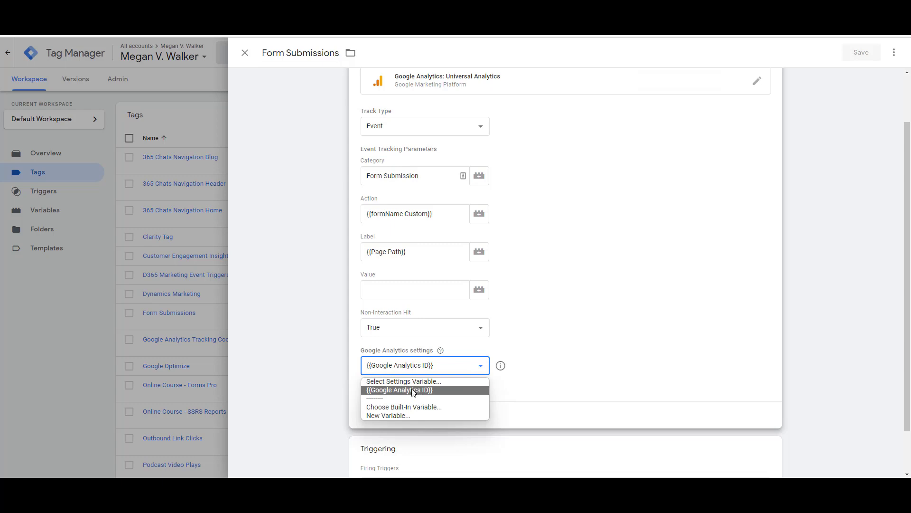
left_click(428, 391)
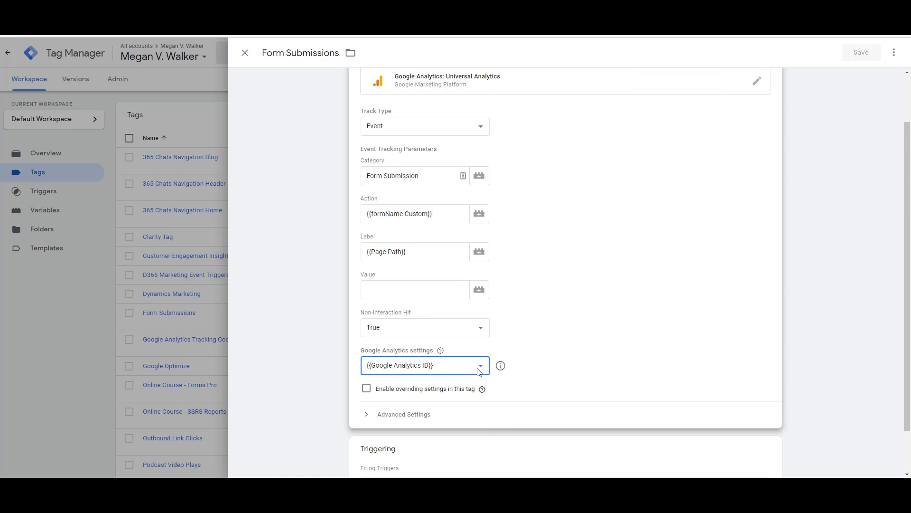
scroll(646, 346, "down", 1)
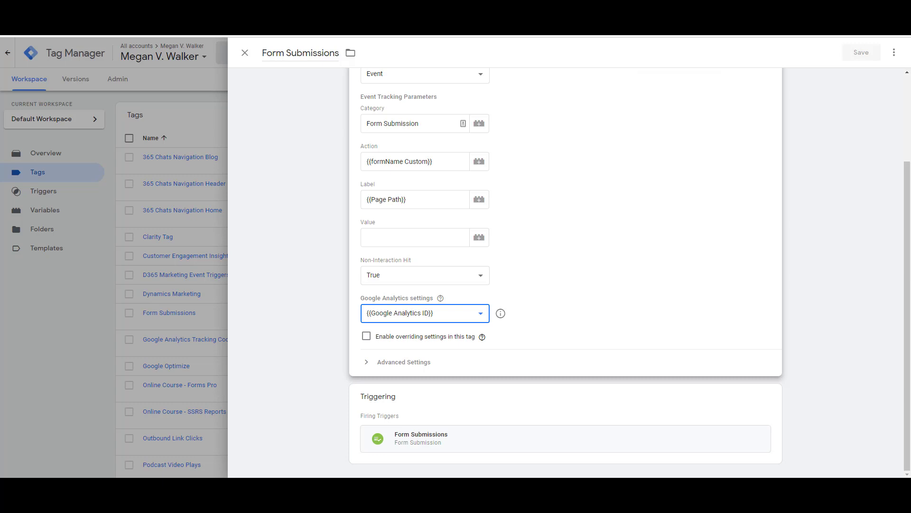
left_click(665, 405)
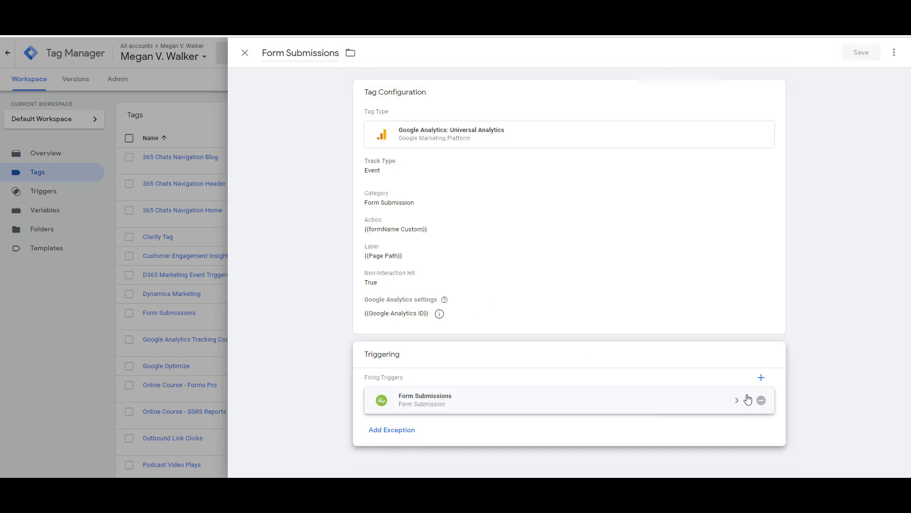
left_click(763, 379)
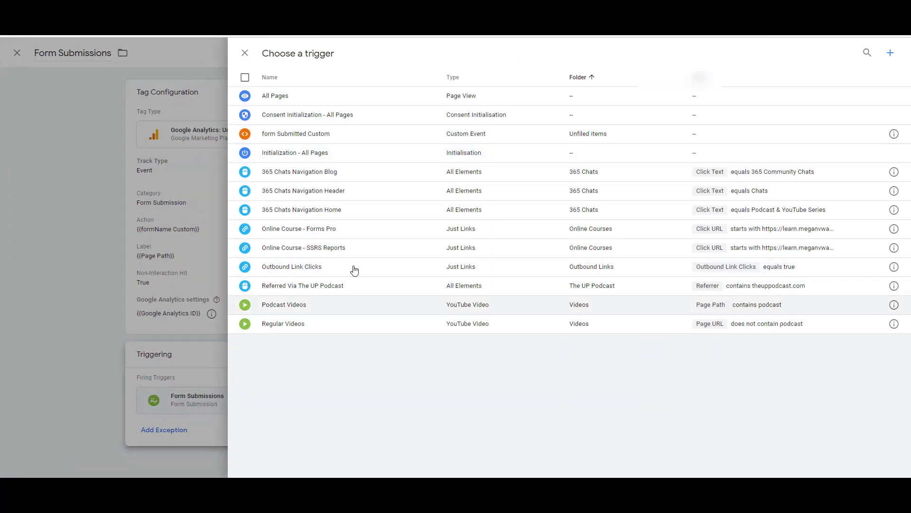
left_click(245, 54)
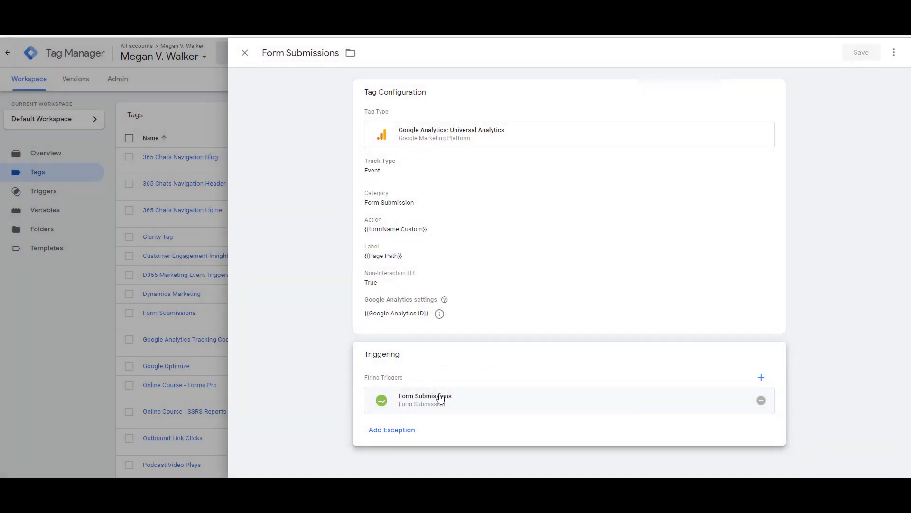
left_click(460, 404)
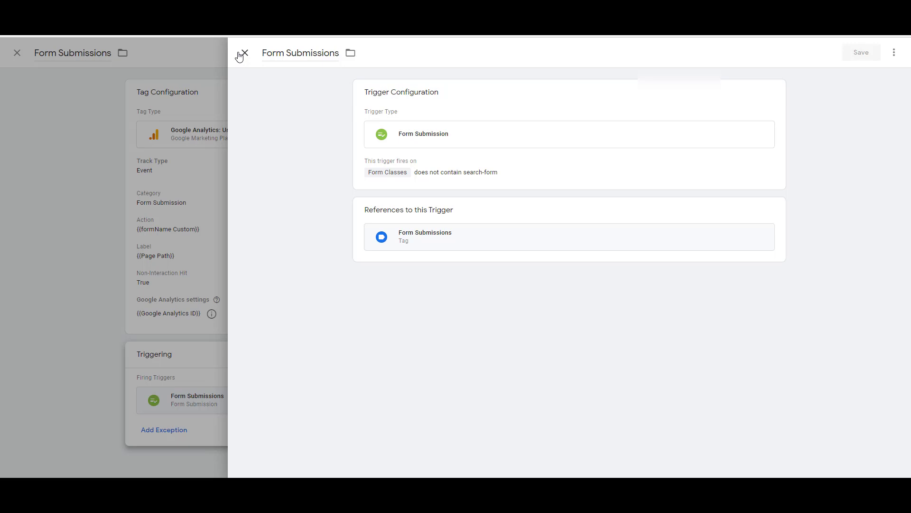
left_click(240, 55)
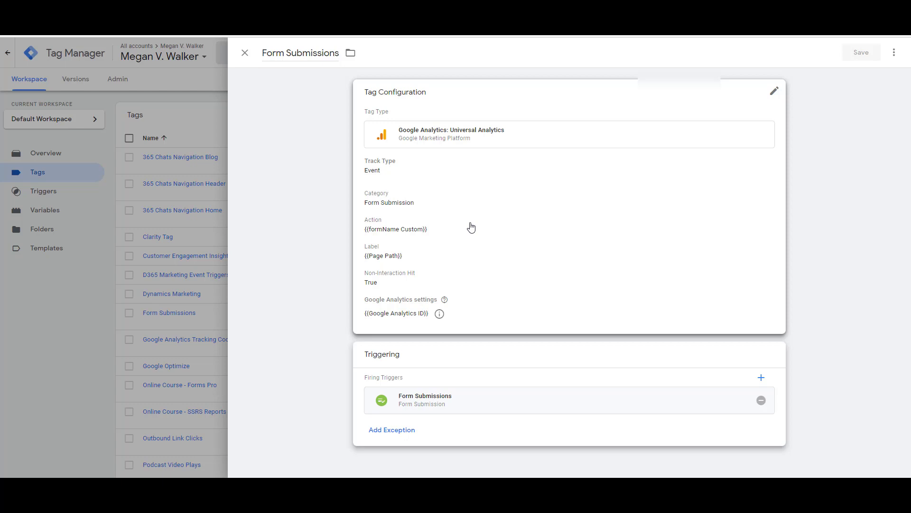
Step: Close the Form Submissions tag and check the Submit panel, leaving it without publishing
left_click(245, 53)
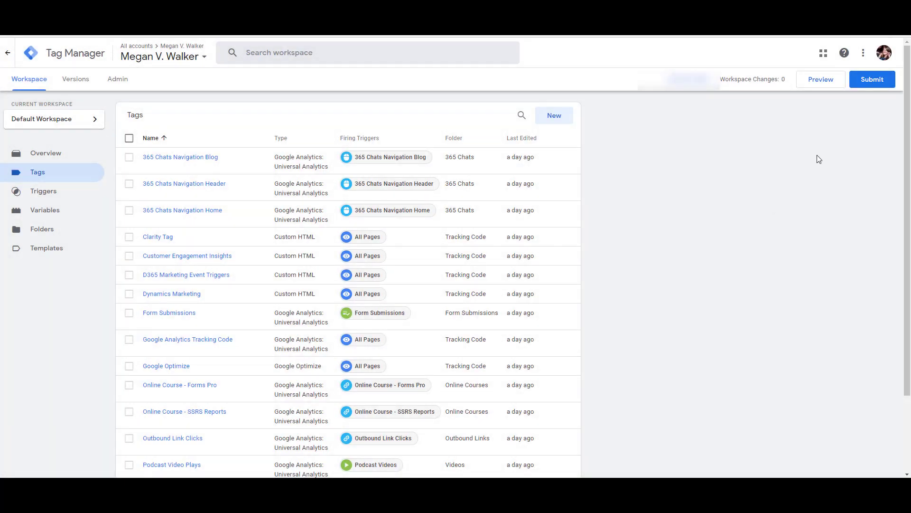
left_click(874, 81)
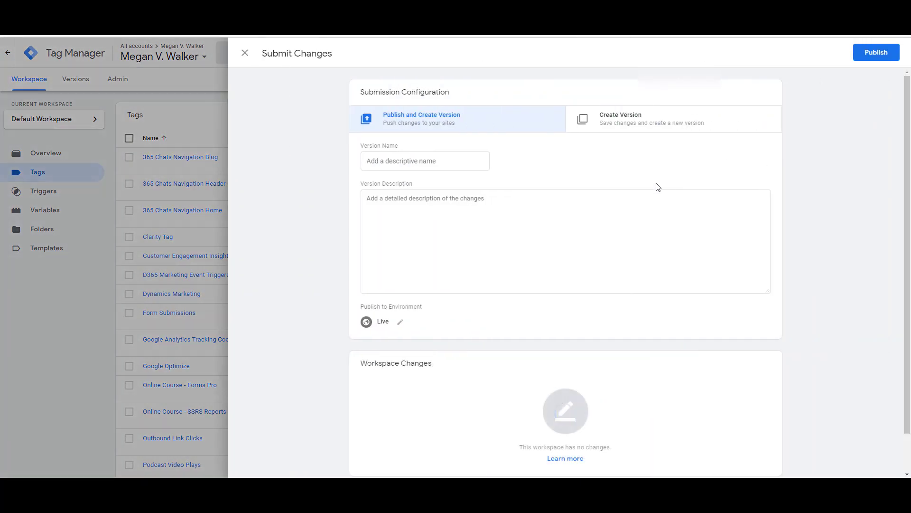
left_click(459, 165)
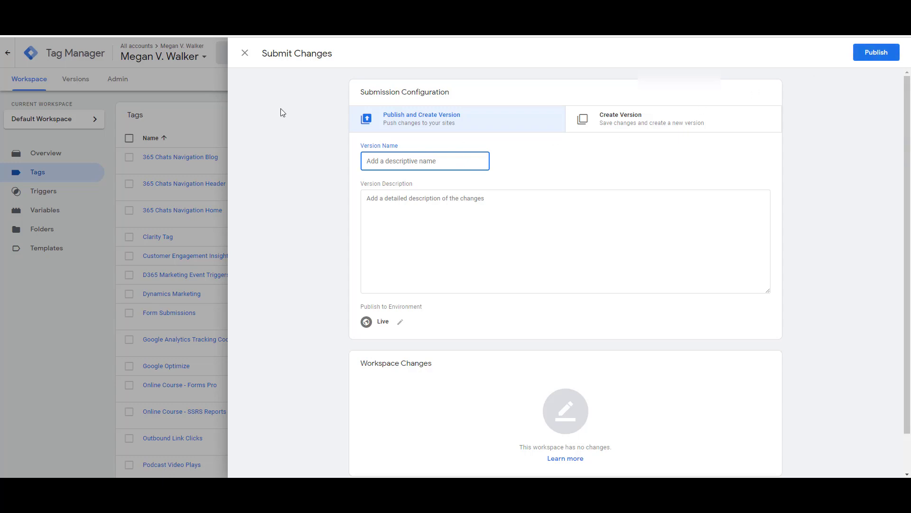
left_click(258, 55)
left_click(245, 53)
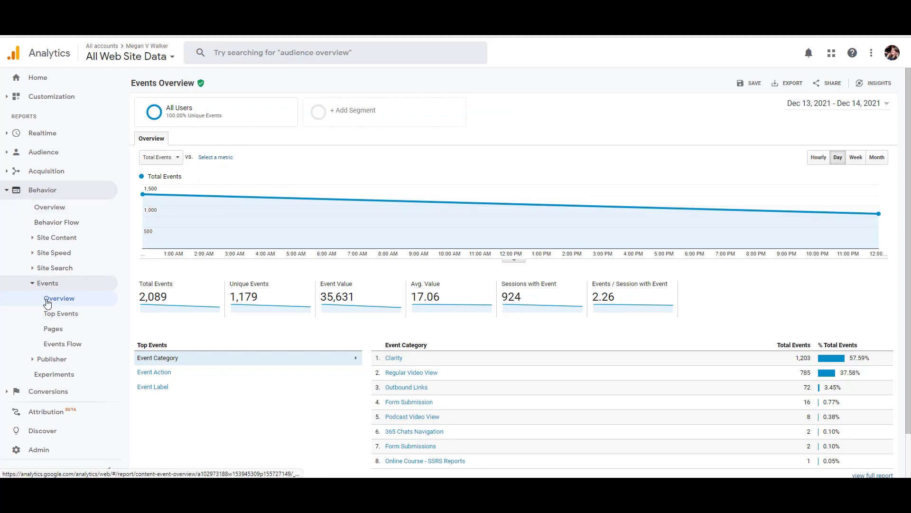
Step: Drill into the Form Submission category from the Events Overview list
scroll(475, 315, "down", 1)
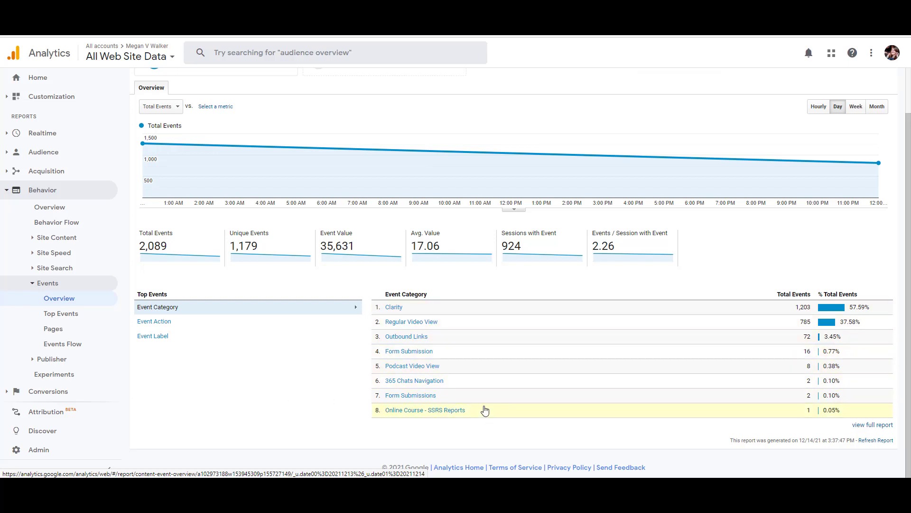
left_click(416, 352)
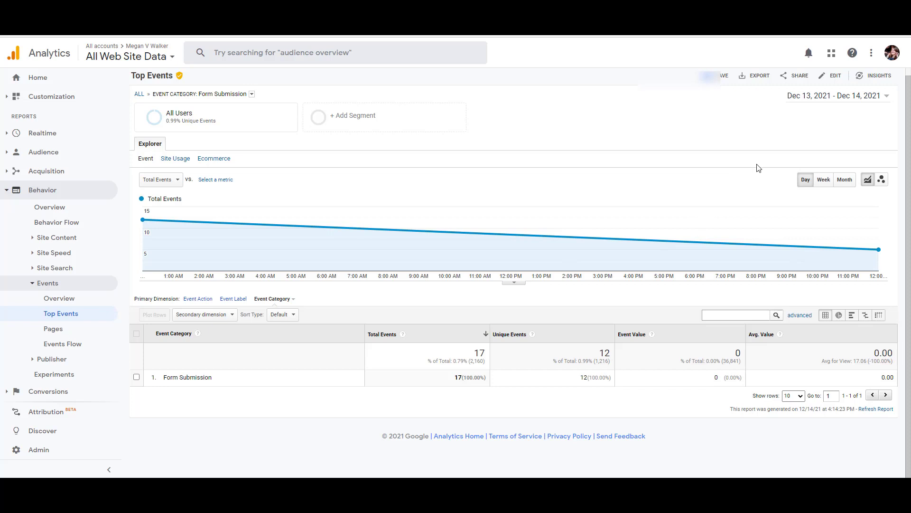
Step: Keep the date range unchanged and switch the primary dimension to Event Action
left_click(886, 95)
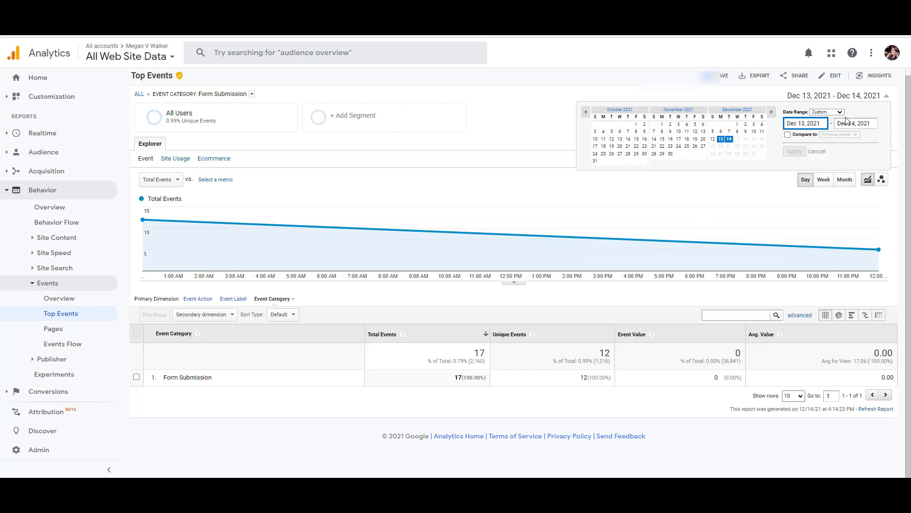
left_click(551, 122)
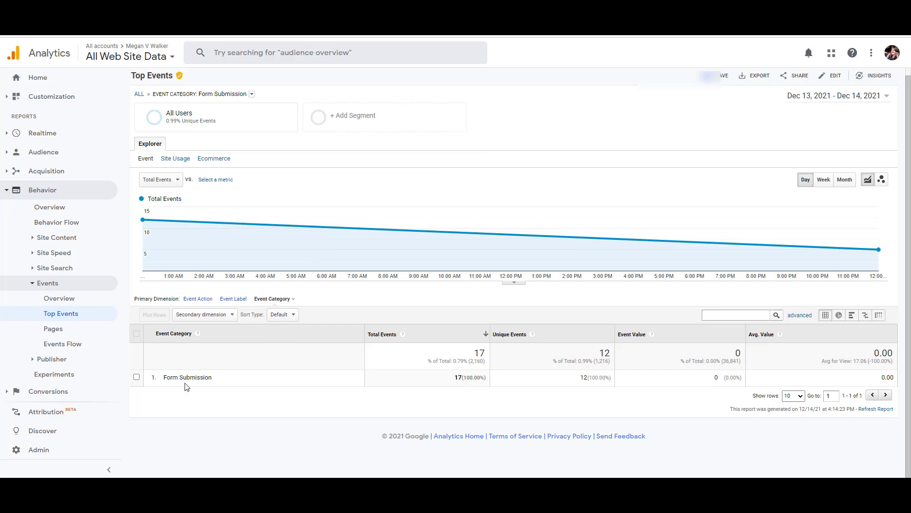
left_click(196, 299)
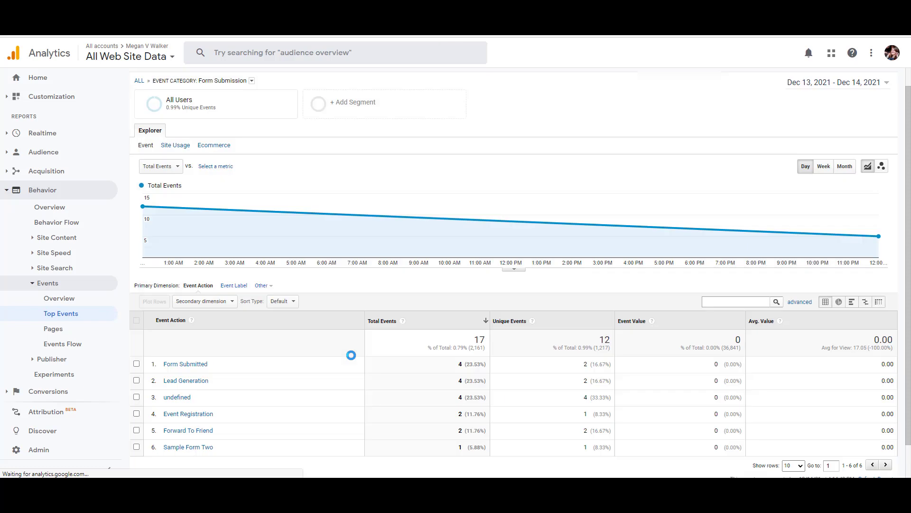
scroll(349, 356, "down", 1)
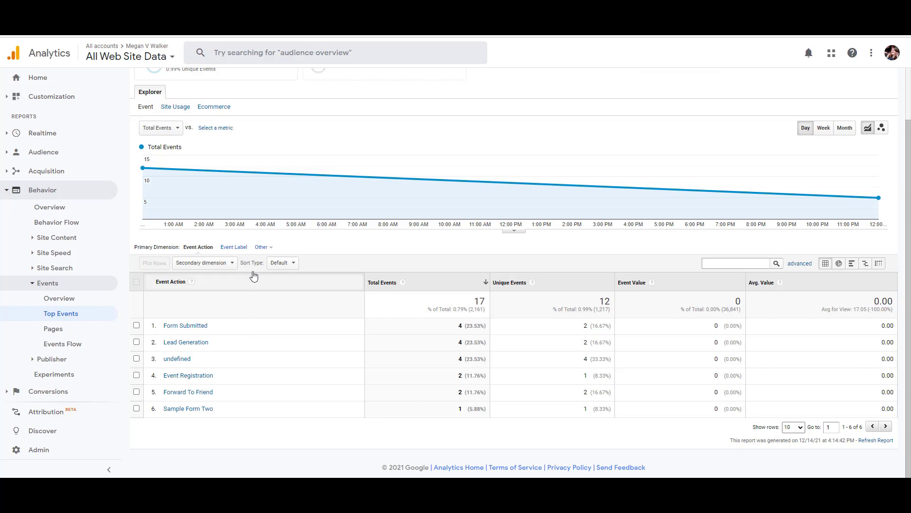
Step: Add Event Label as the secondary dimension, found by searching 'lab'
left_click(227, 265)
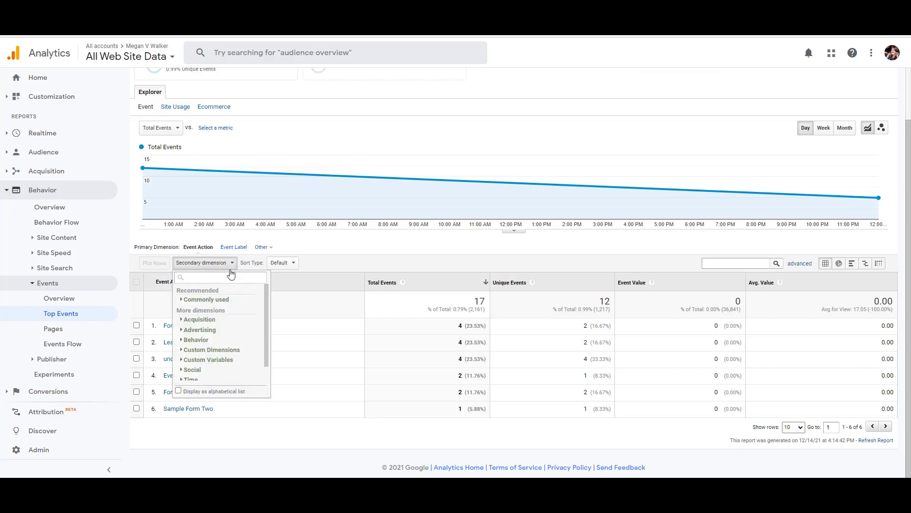
type("lab")
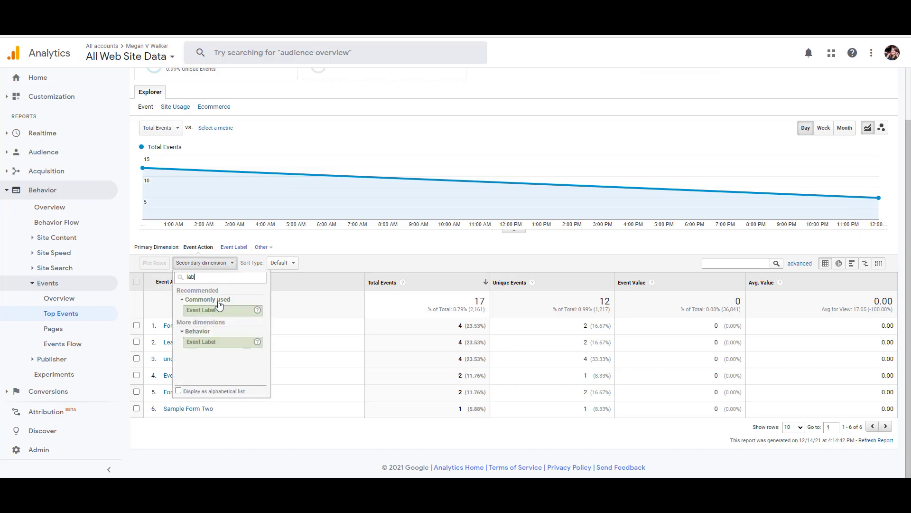
left_click(214, 310)
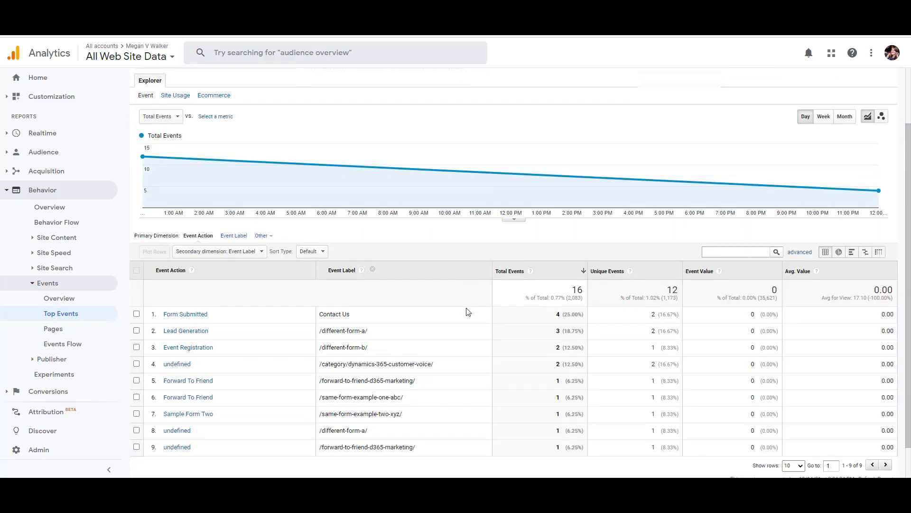
scroll(468, 312, "down", 1)
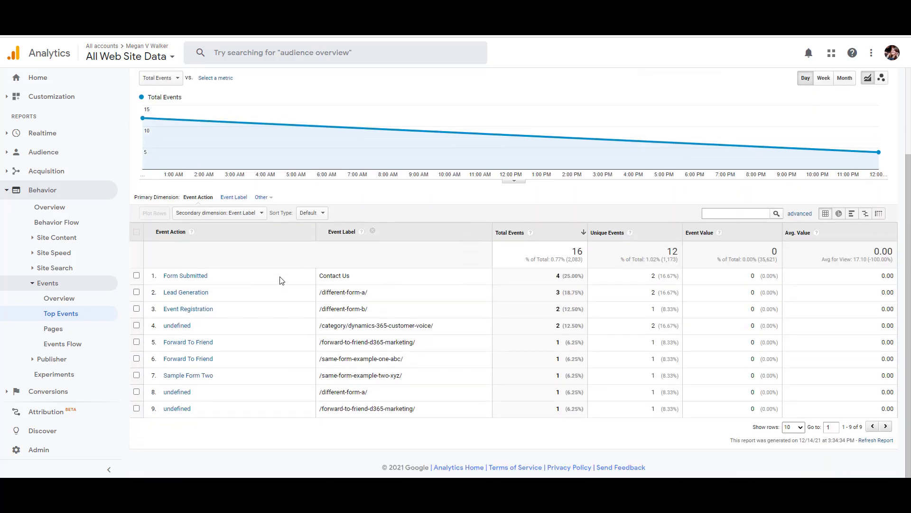